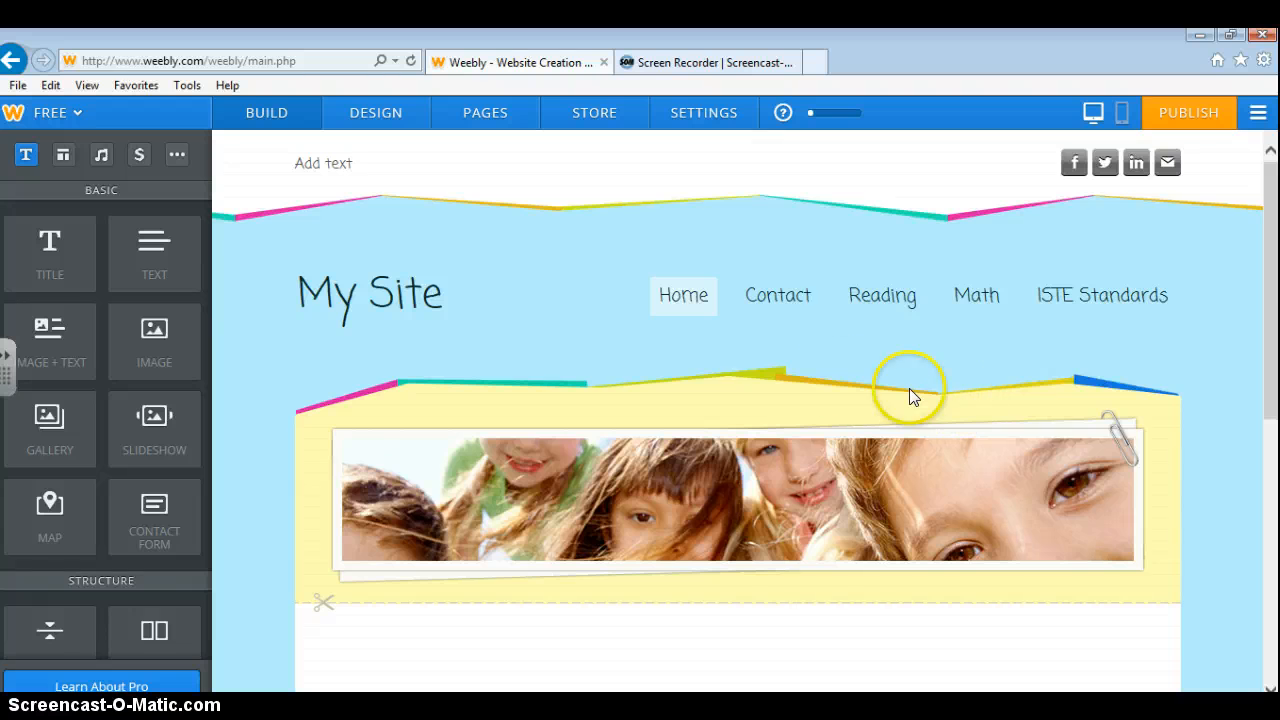
# Delete the Contact page from the site's page list.
pyautogui.click(488, 115)
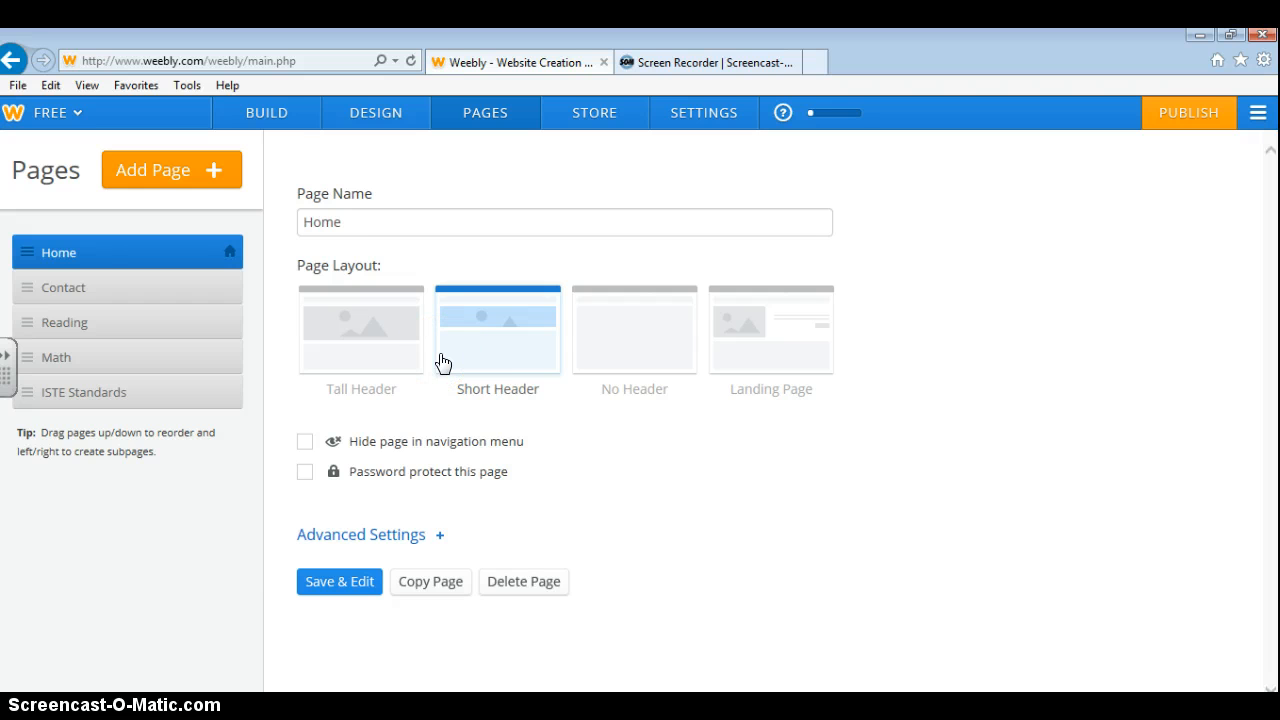
pyautogui.click(84, 292)
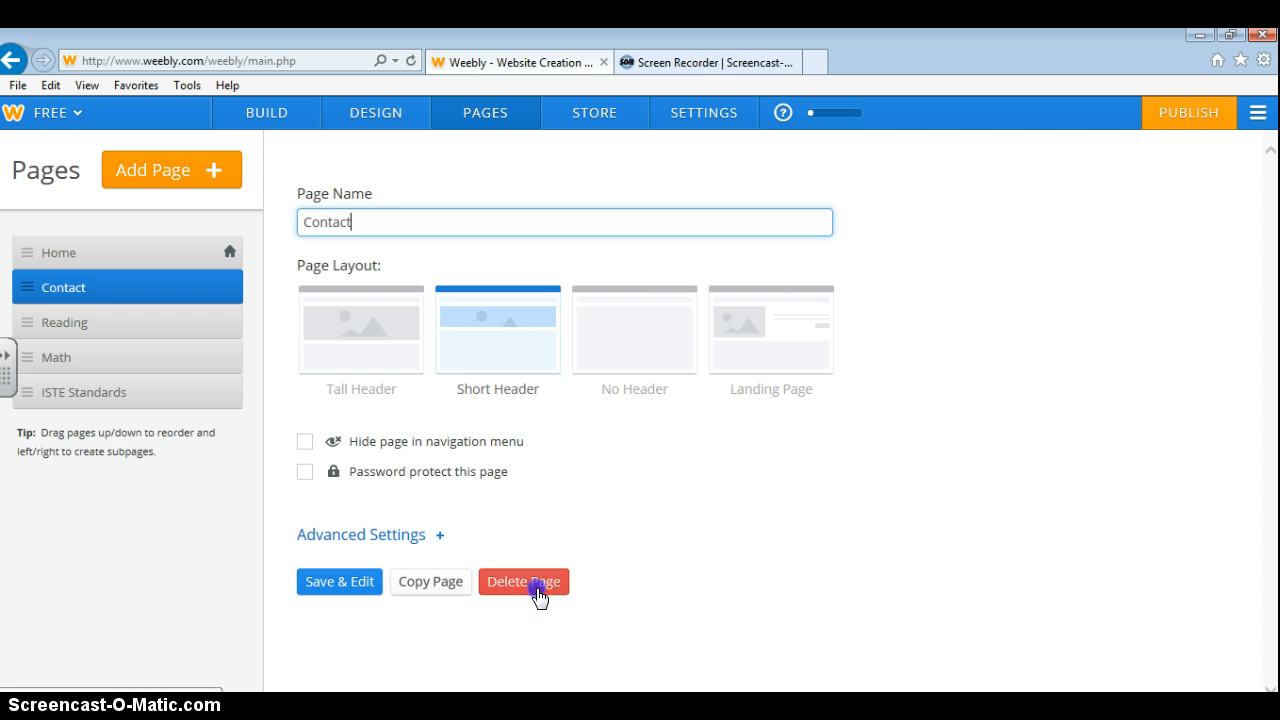
pyautogui.click(534, 590)
pyautogui.click(588, 457)
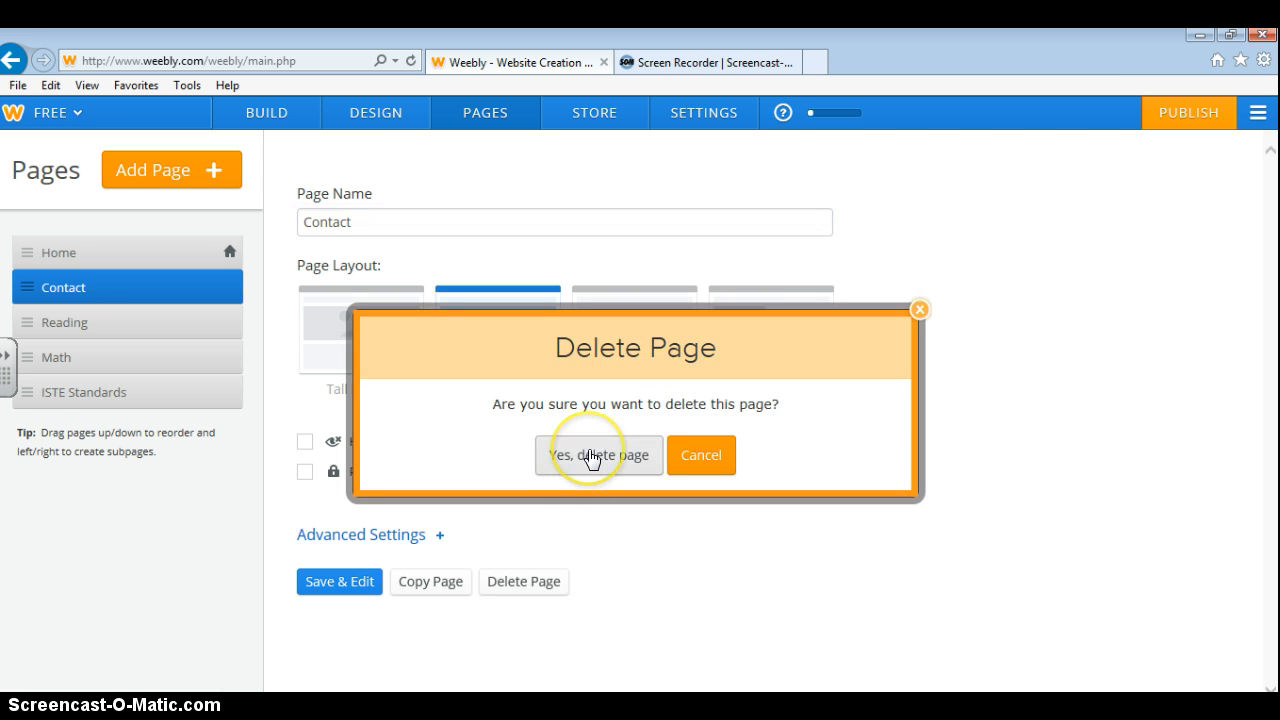
pyautogui.click(590, 456)
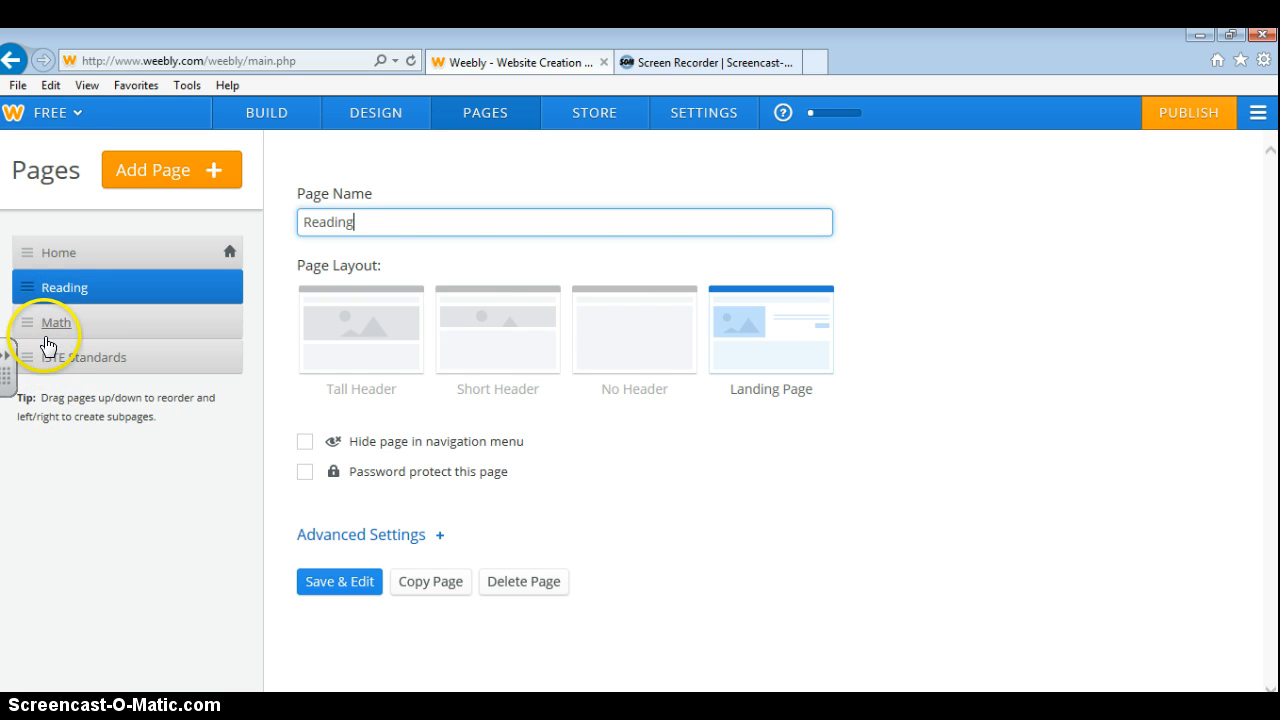
# Drag ISTE Standards up so the pages read Home, Math, ISTE Standards, Reading.
pyautogui.click(30, 362)
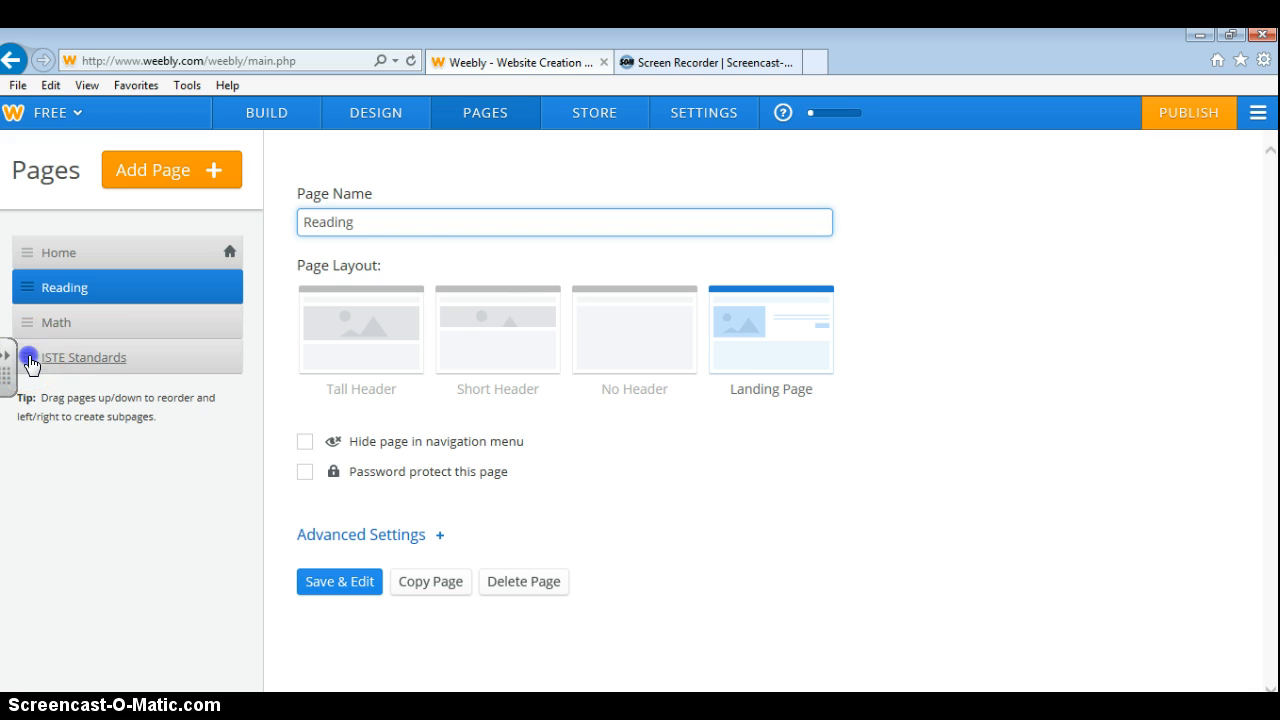
pyautogui.moveTo(30, 362); pyautogui.dragTo(36, 292)
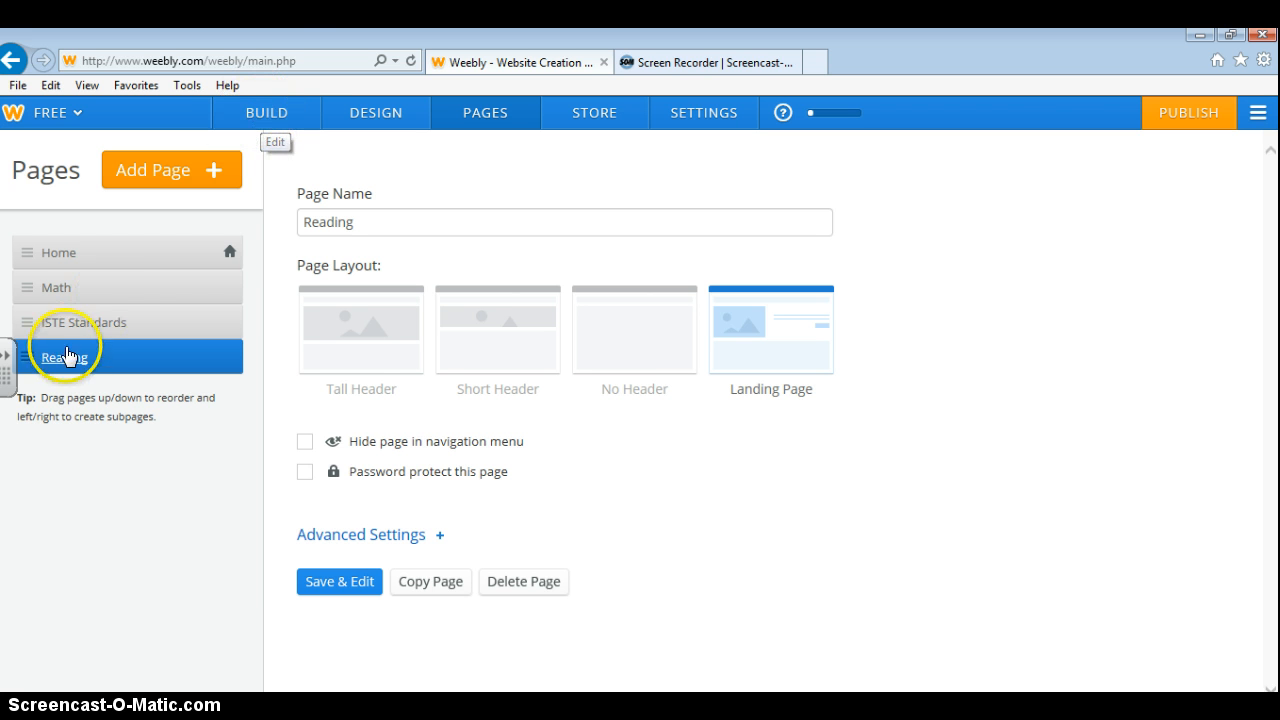
pyautogui.click(58, 290)
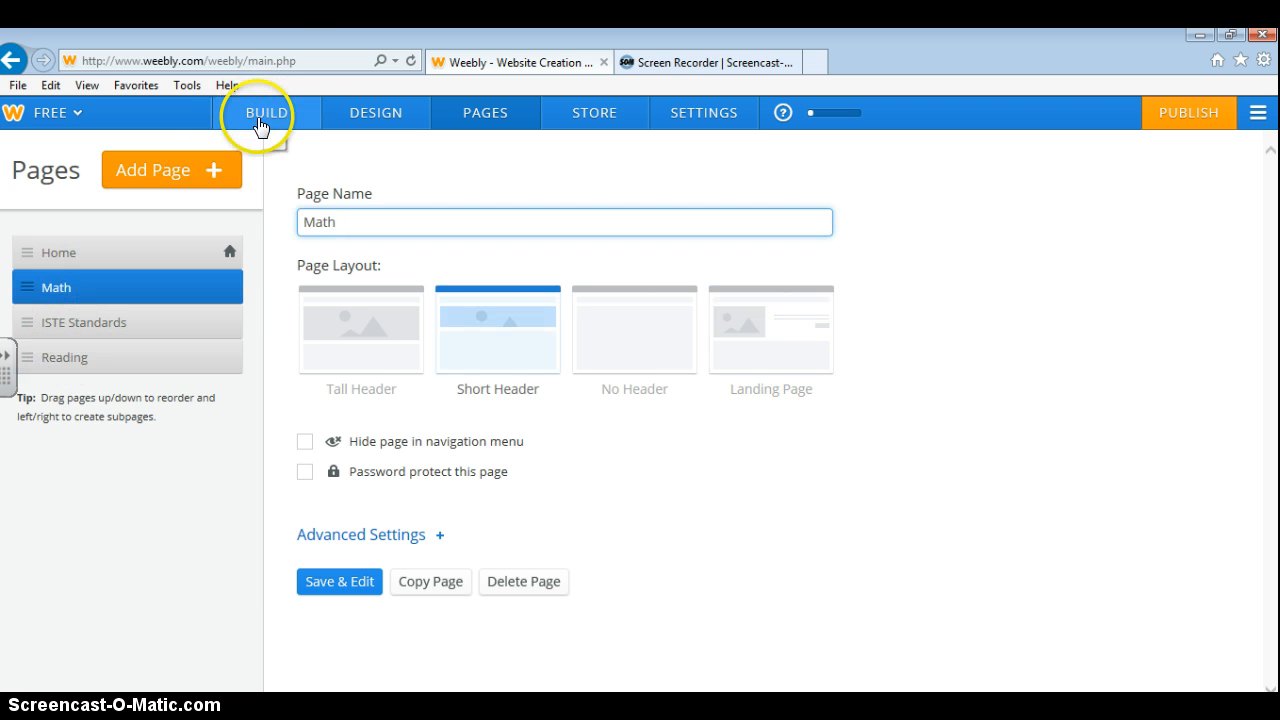
# Switch the header's 'My Site' title to Off so it disappears from the header.
pyautogui.click(259, 125)
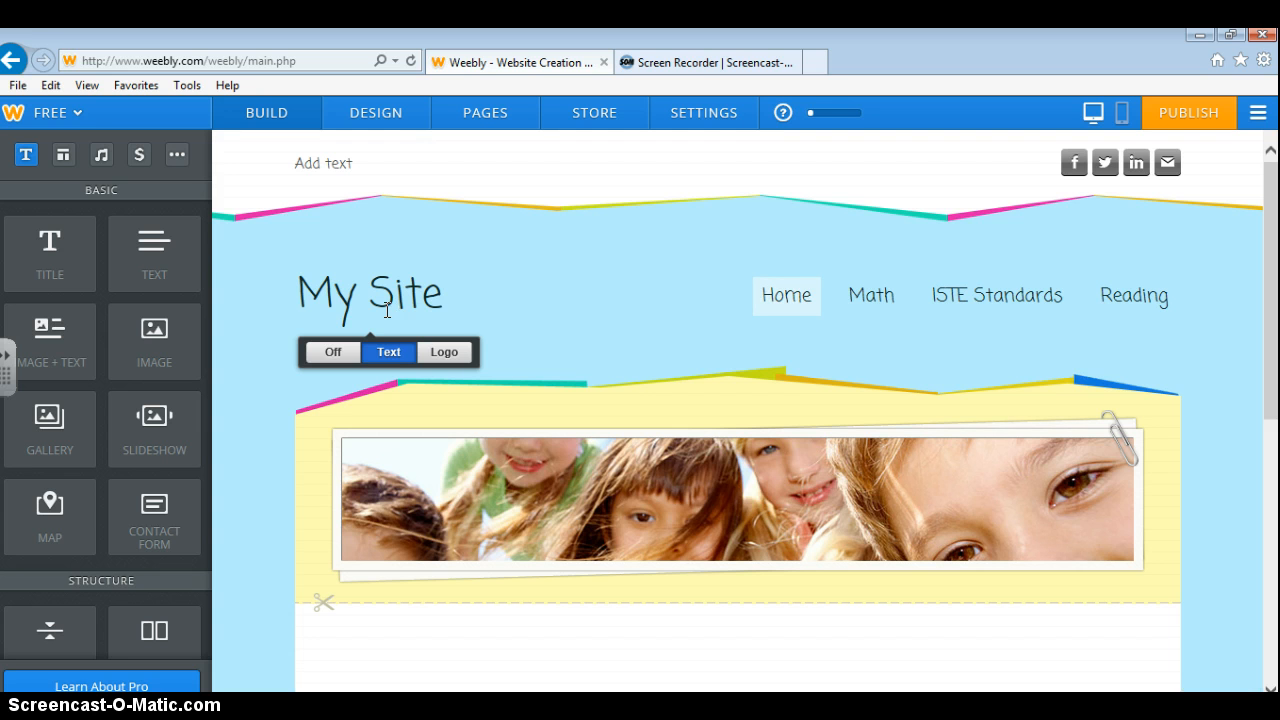
pyautogui.click(344, 285)
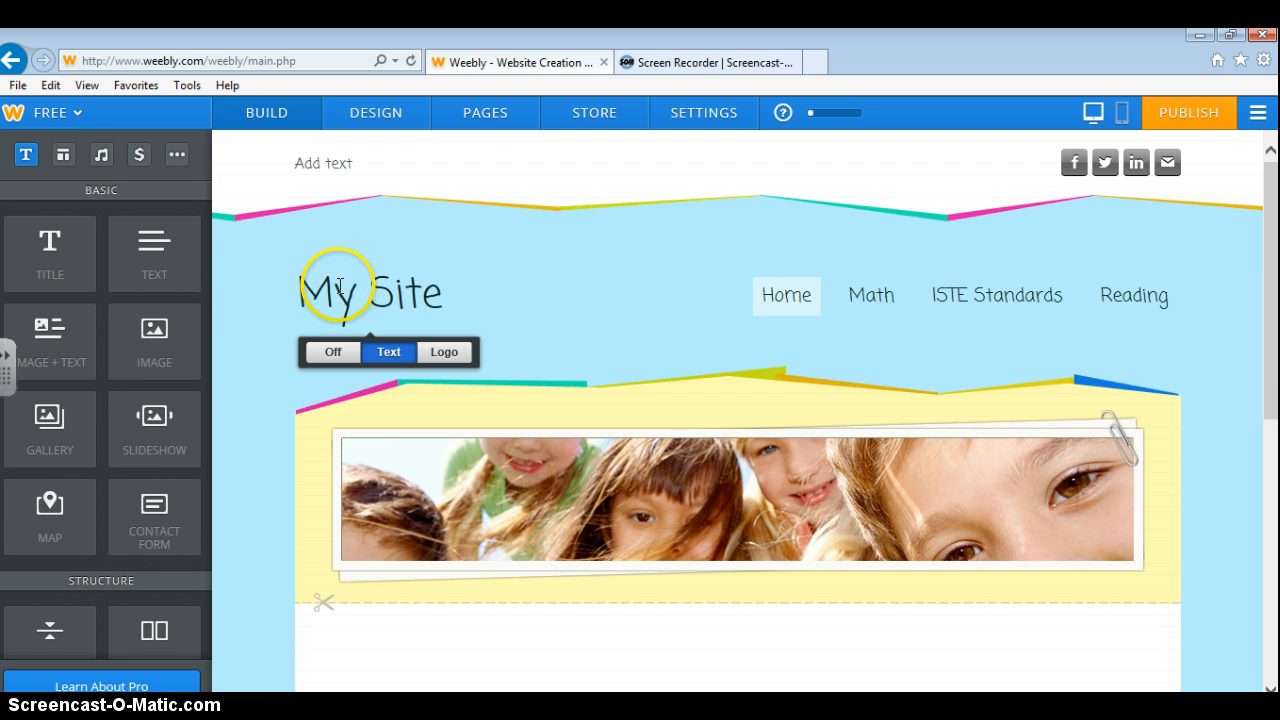
pyautogui.click(304, 285)
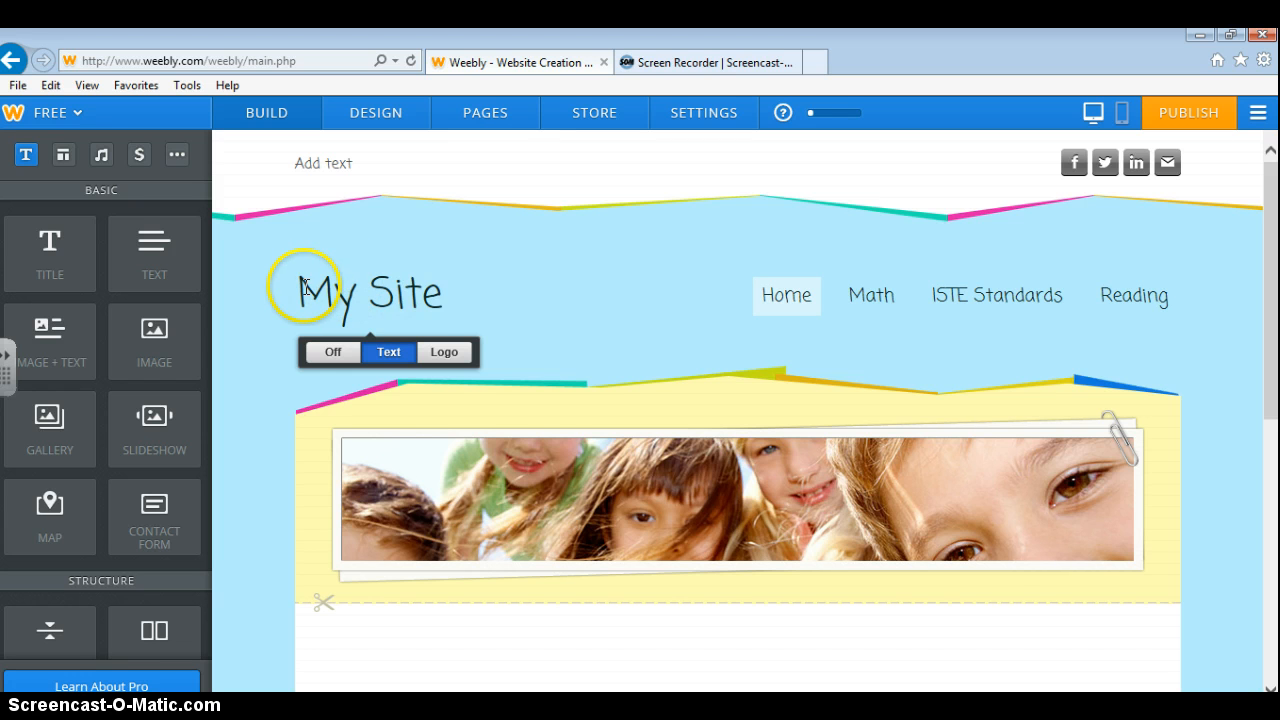
pyautogui.moveTo(304, 285); pyautogui.dragTo(440, 295)
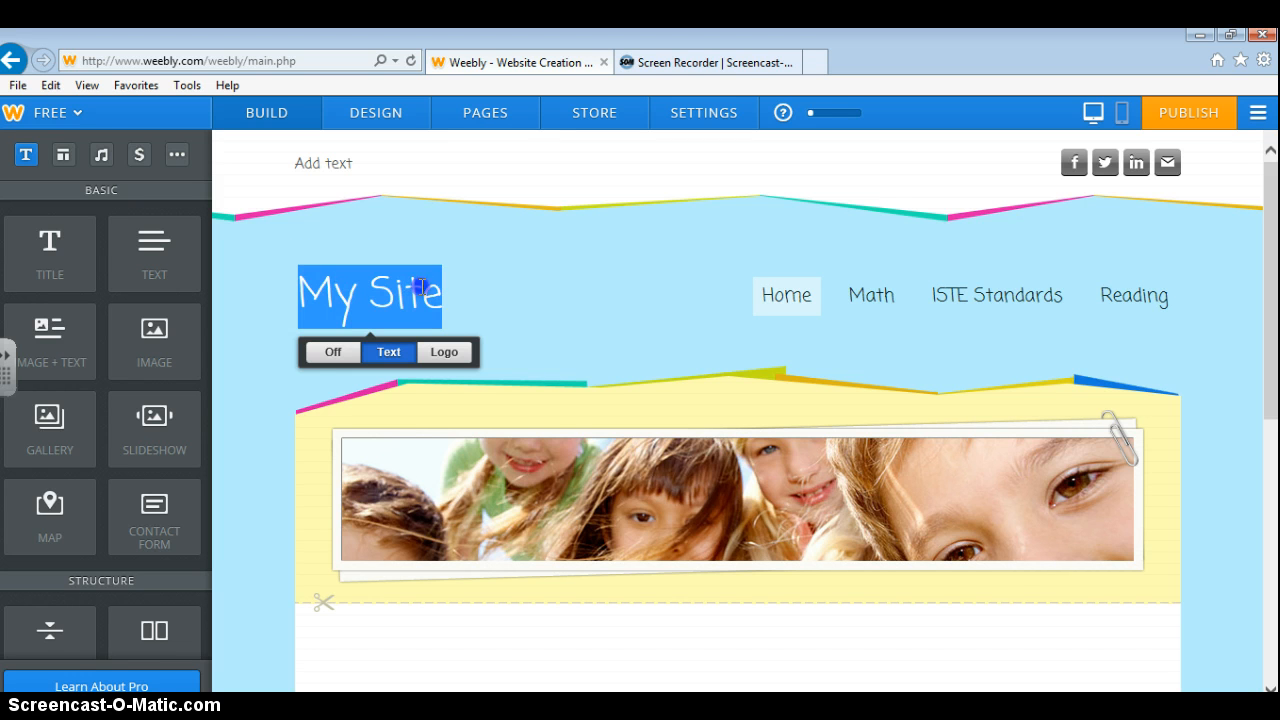
pyautogui.click(325, 352)
pyautogui.click(362, 269)
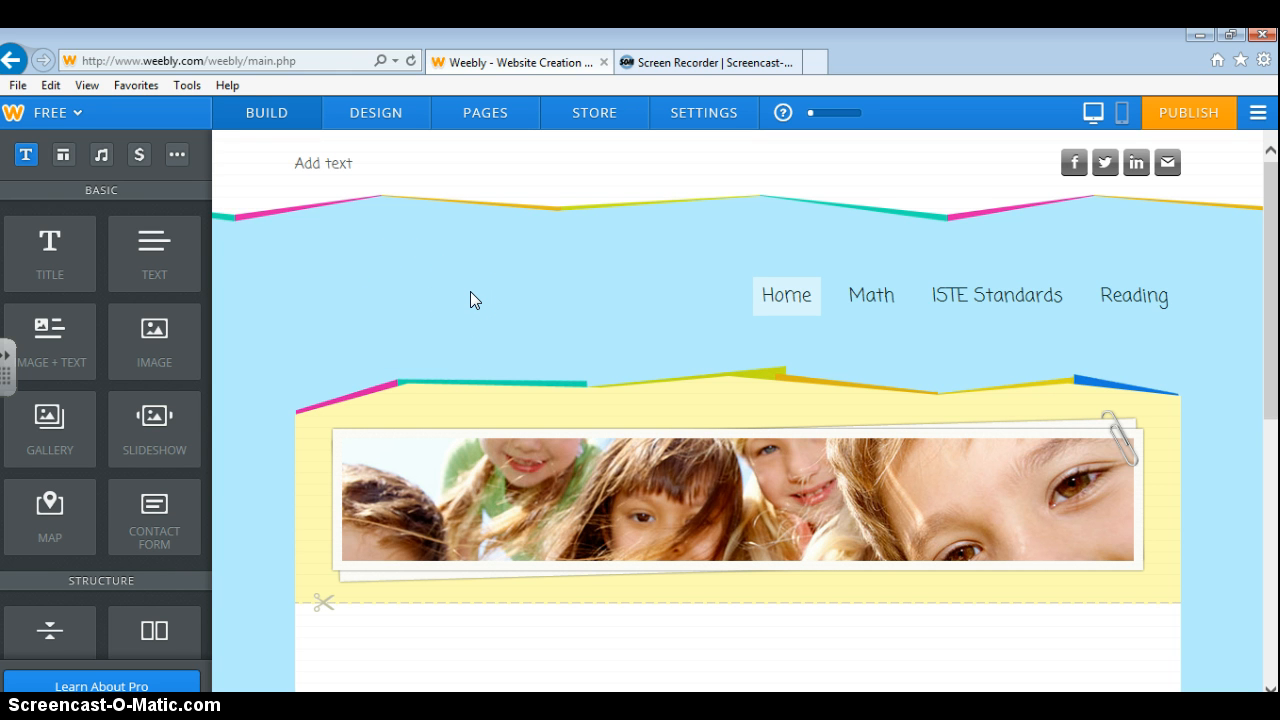
# Enter 'MAT 803-001' in the small text area at the top of the header.
pyautogui.click(320, 163)
pyautogui.write('MAT 803-001')
pyautogui.click(387, 184)
pyautogui.click(599, 248)
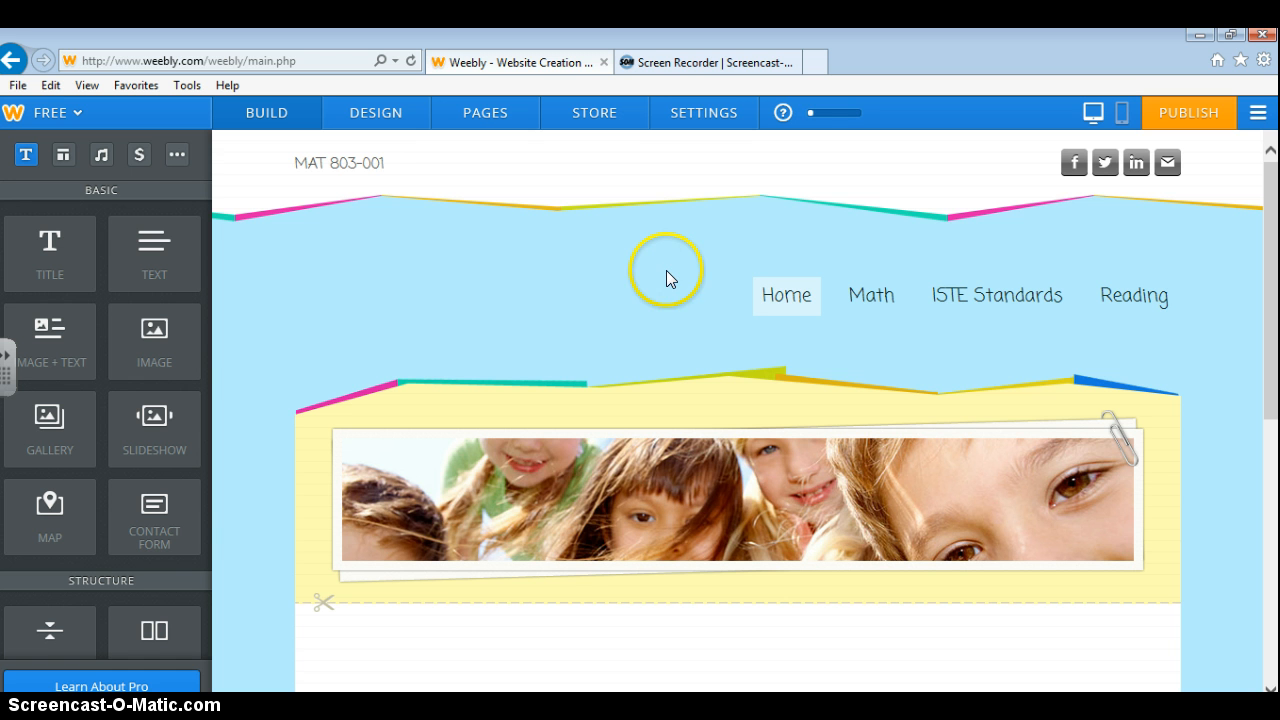
pyautogui.click(328, 163)
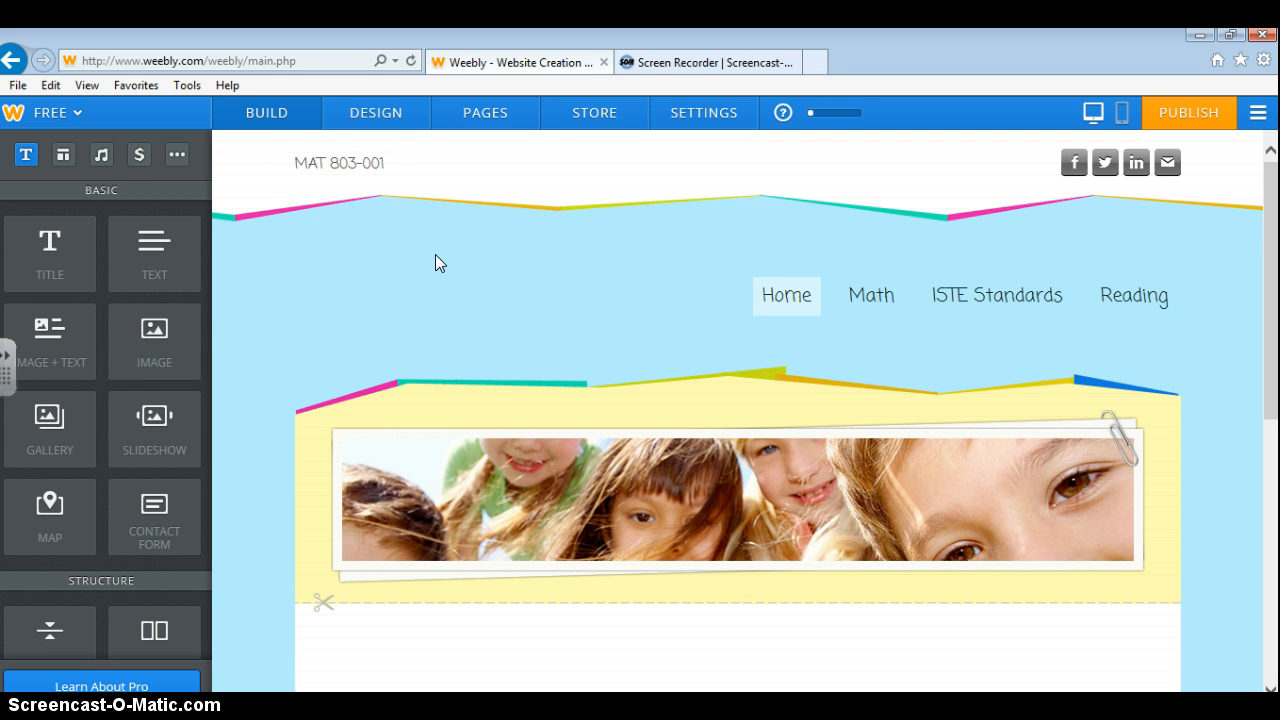
pyautogui.click(526, 293)
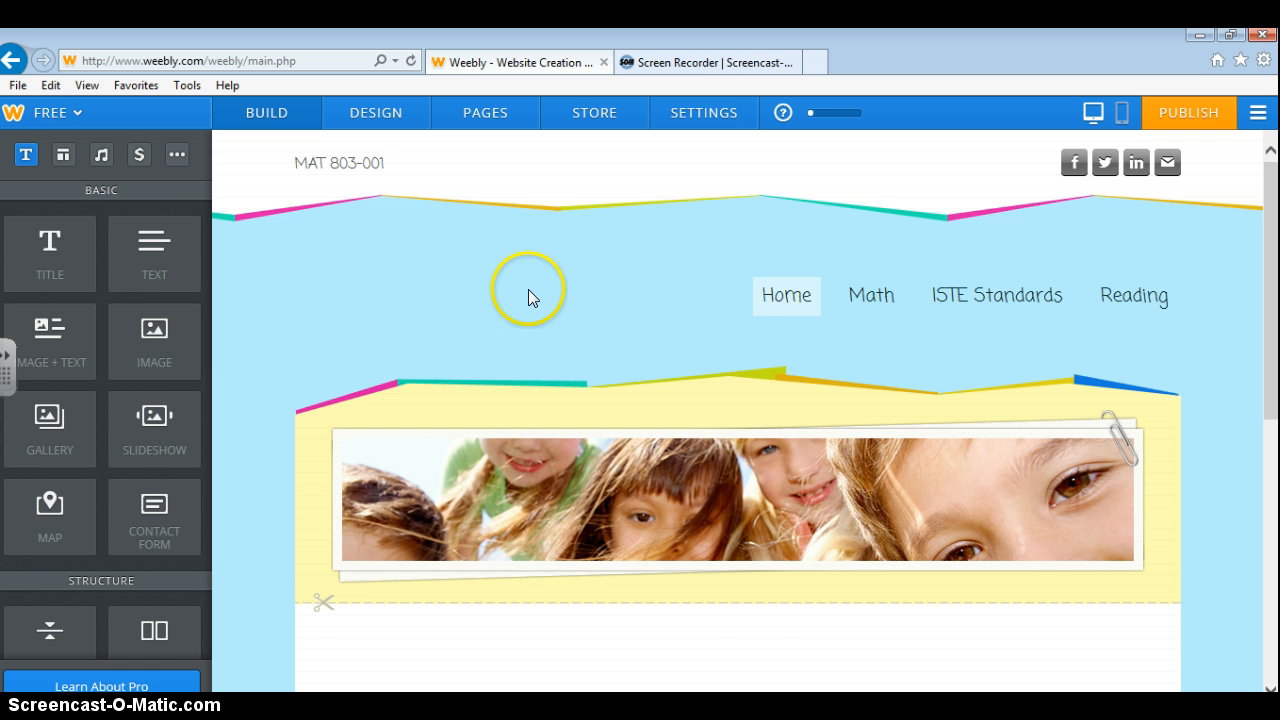
pyautogui.scroll(-2, 525, 297)
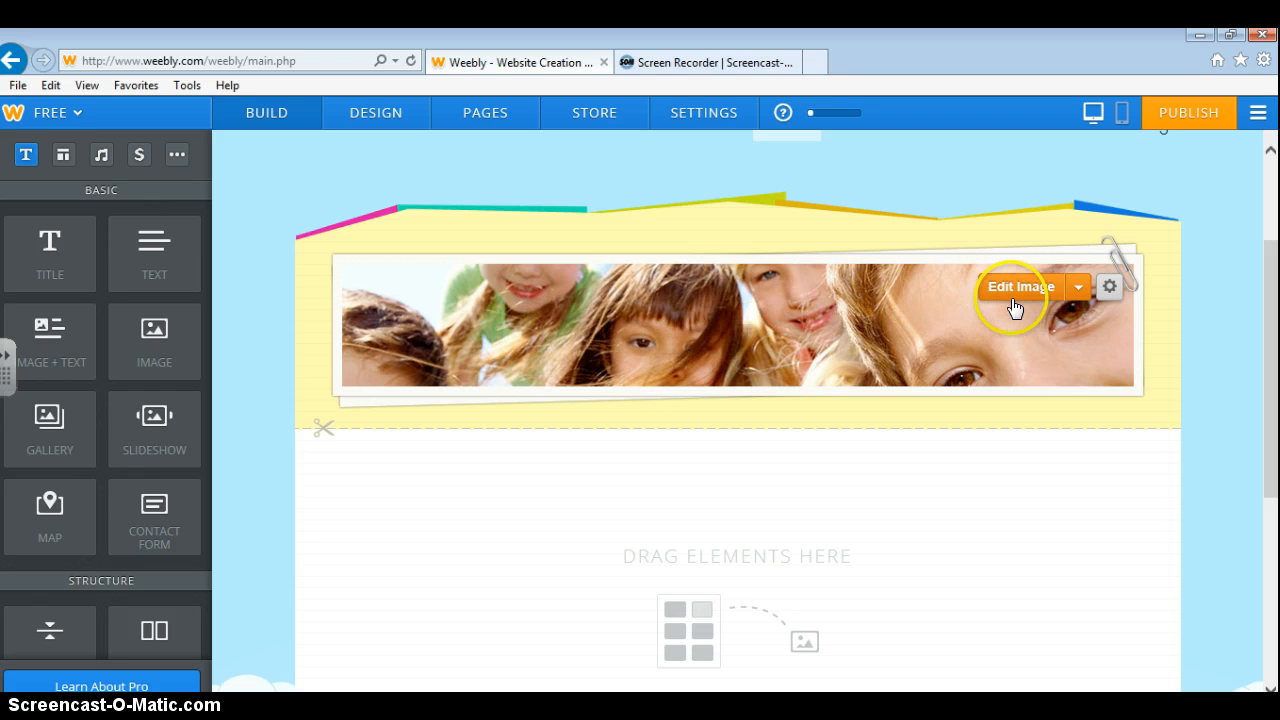
pyautogui.click(1081, 289)
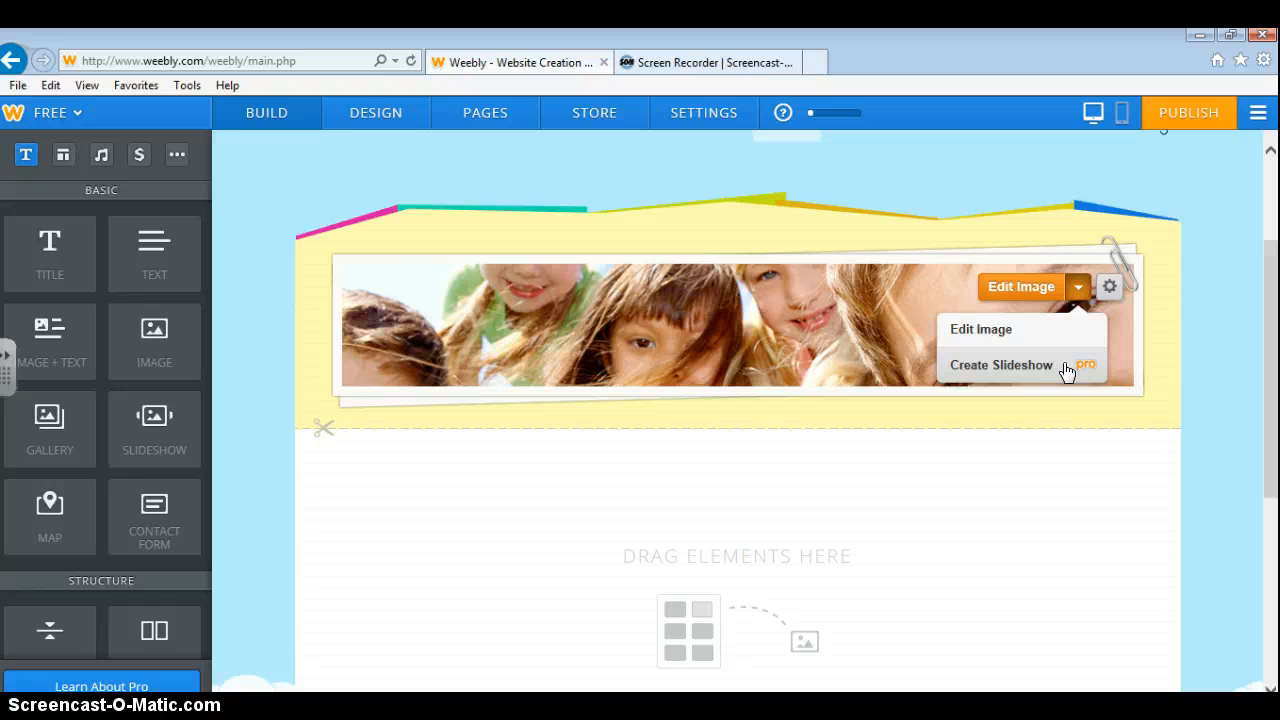
pyautogui.click(1066, 368)
pyautogui.click(1051, 414)
pyautogui.click(1054, 323)
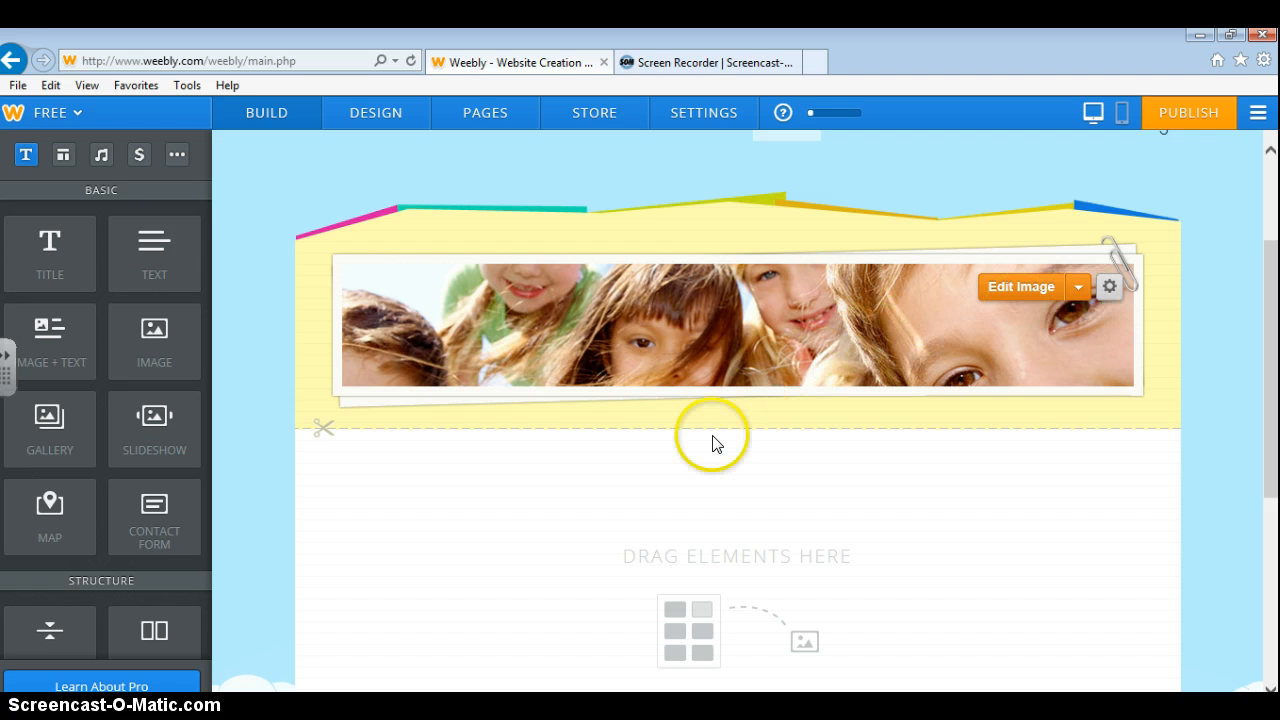
pyautogui.moveTo(732, 330)
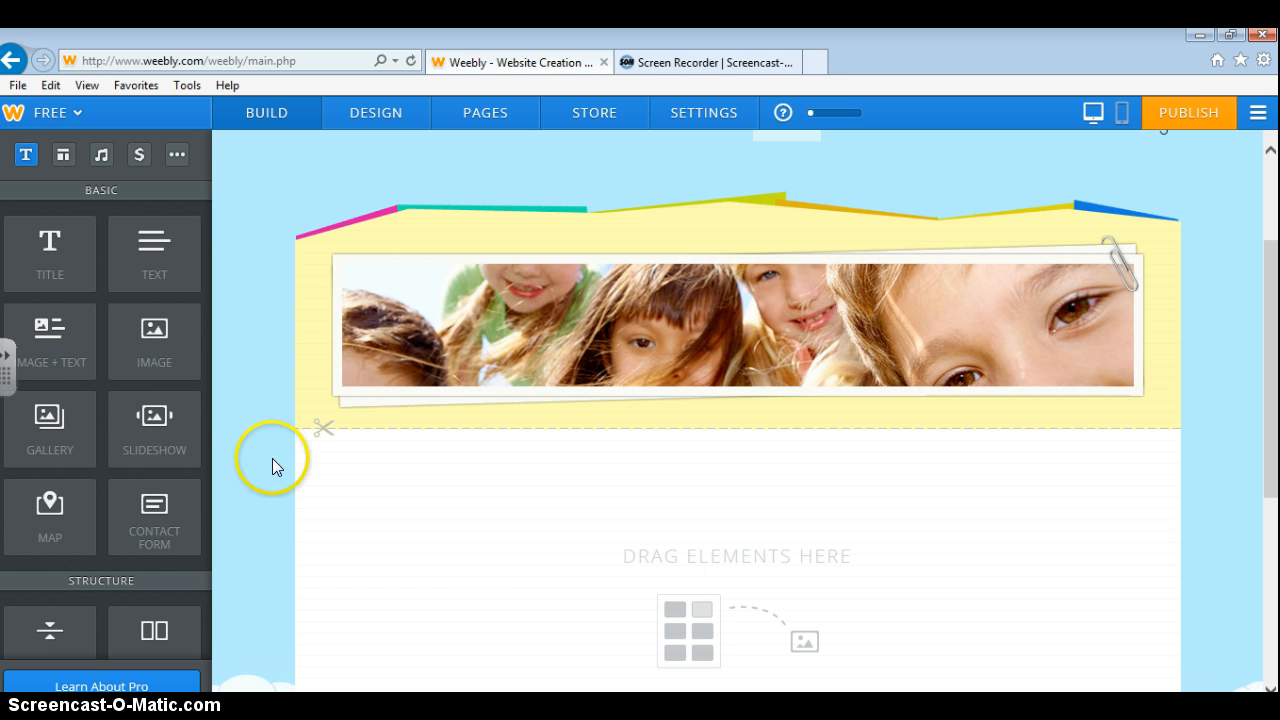
# Drop an Image + Text block below the banner and type 'Math - Dyscalculia' as its text.
pyautogui.moveTo(41, 349); pyautogui.dragTo(580, 530)
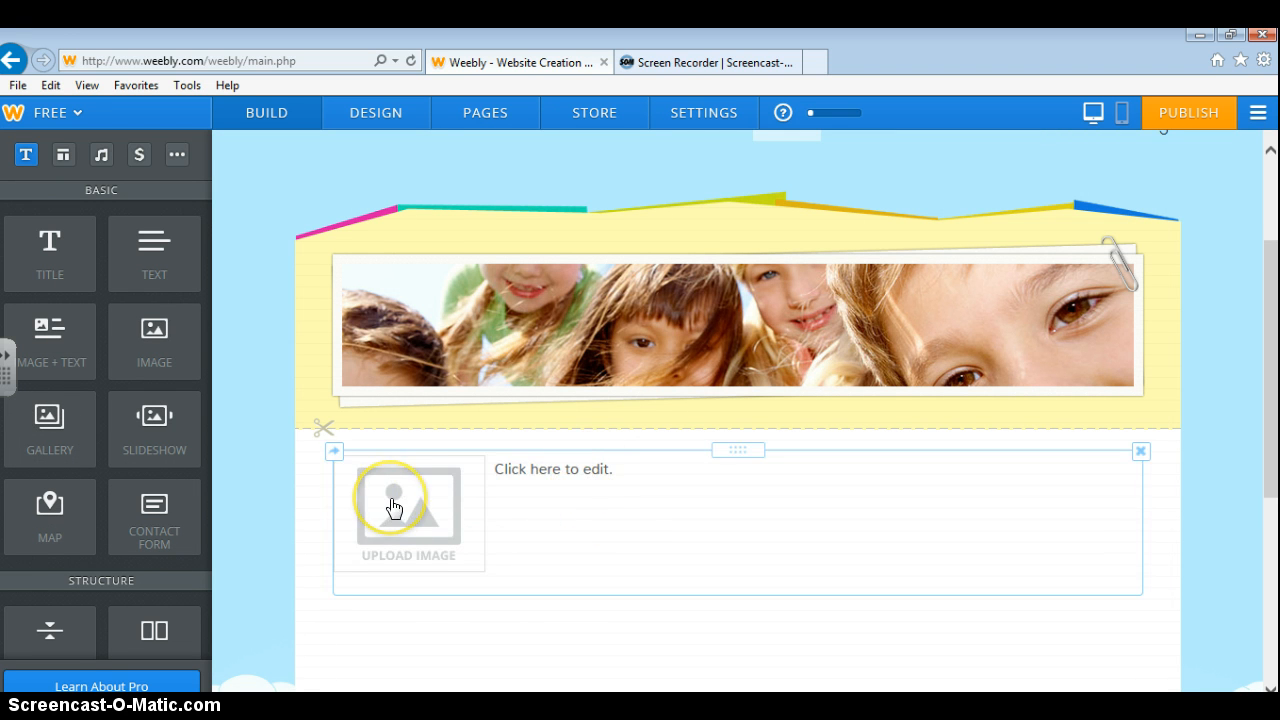
pyautogui.click(512, 469)
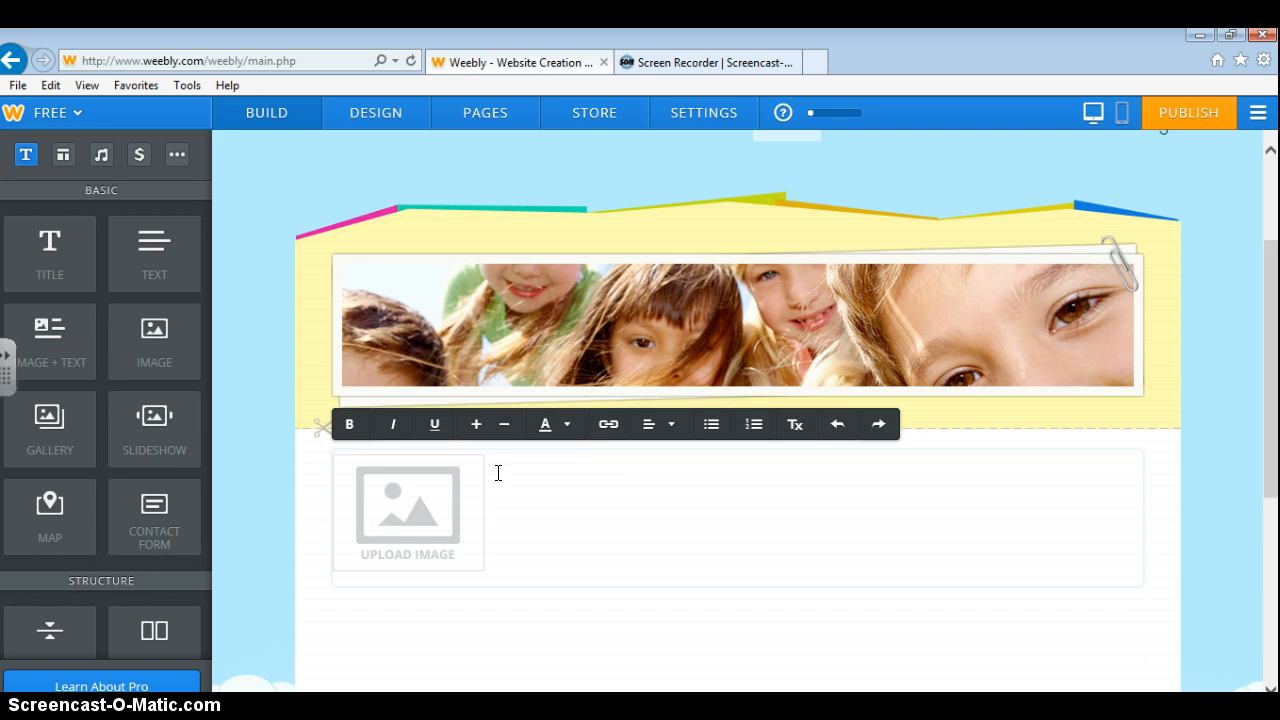
pyautogui.write('Mt')
pyautogui.write('th')
pyautogui.write(' - Dyscalu')
pyautogui.write('ulia')
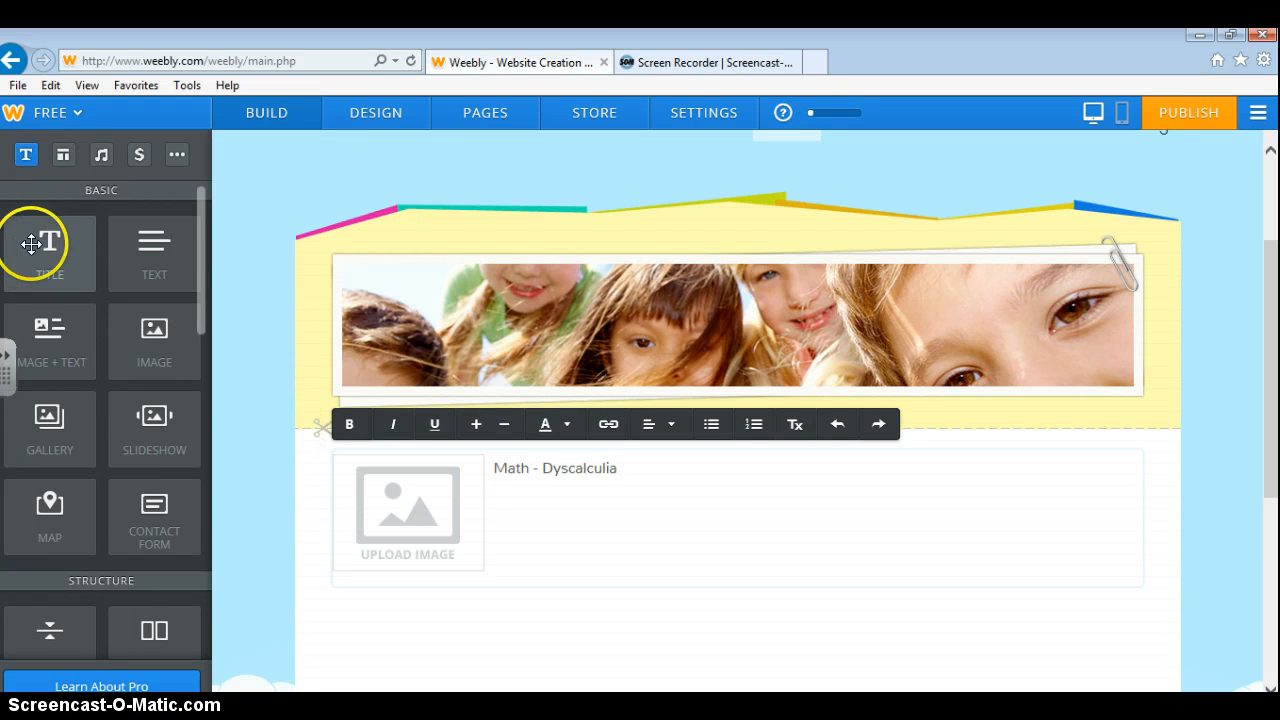
# Add a Title block below Math - Dyscalculia and try its text style and size options.
pyautogui.moveTo(48, 268); pyautogui.dragTo(451, 663)
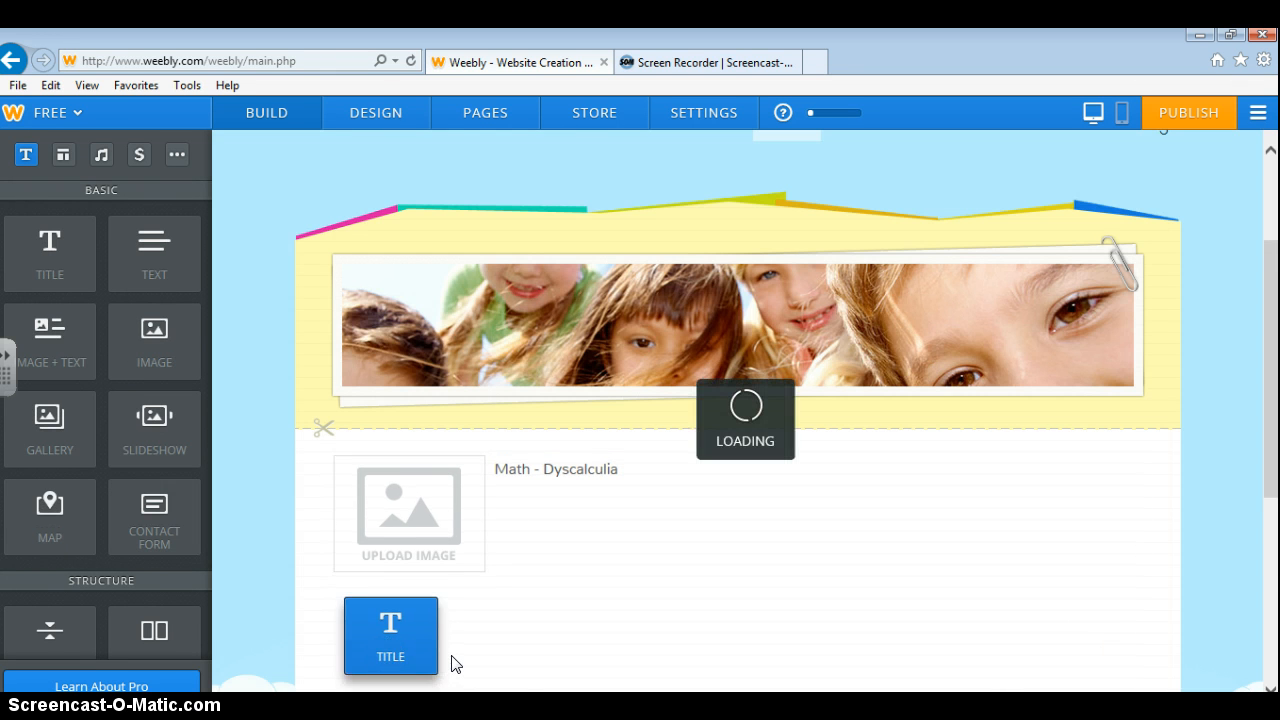
pyautogui.scroll(-2, 460, 607)
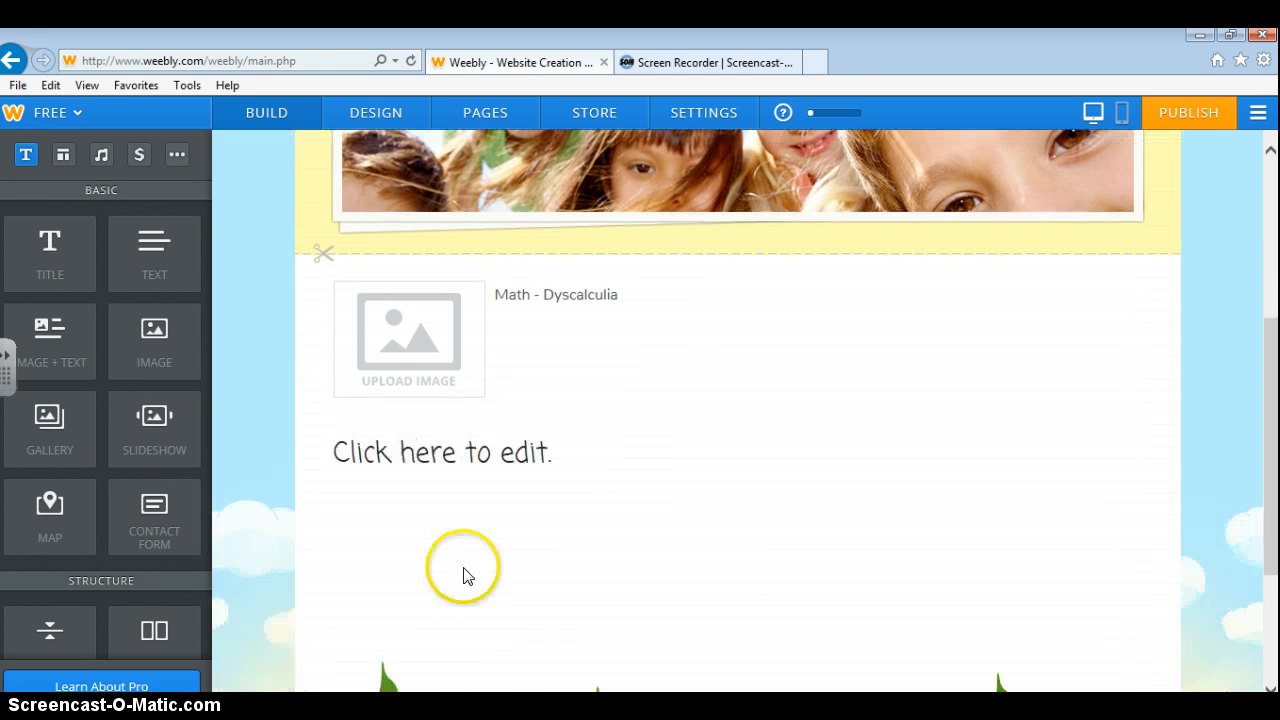
pyautogui.click(358, 446)
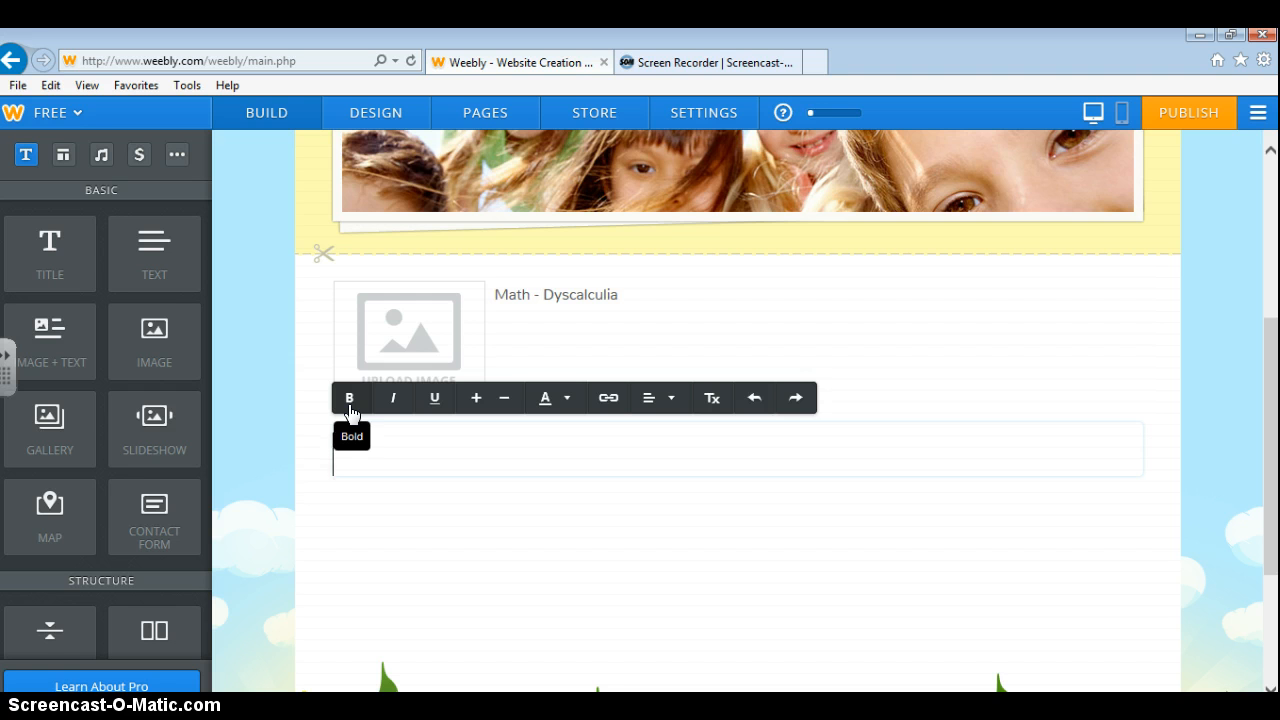
pyautogui.click(393, 405)
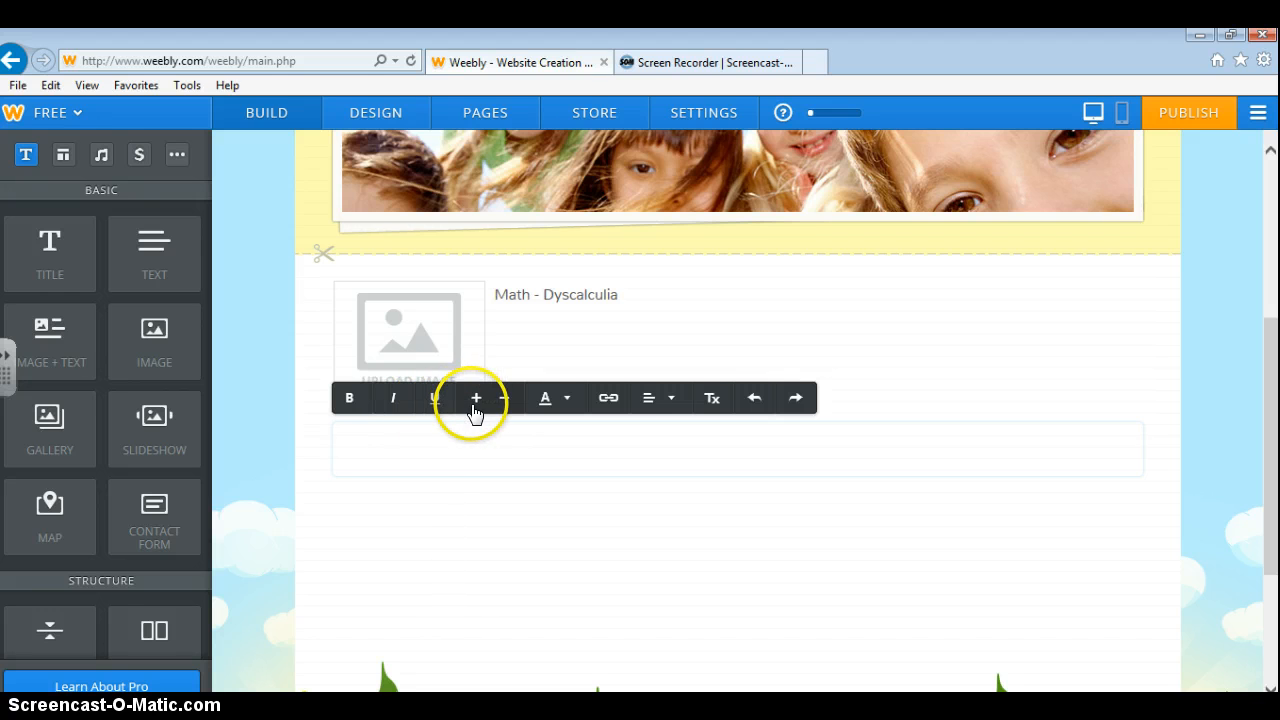
pyautogui.click(516, 401)
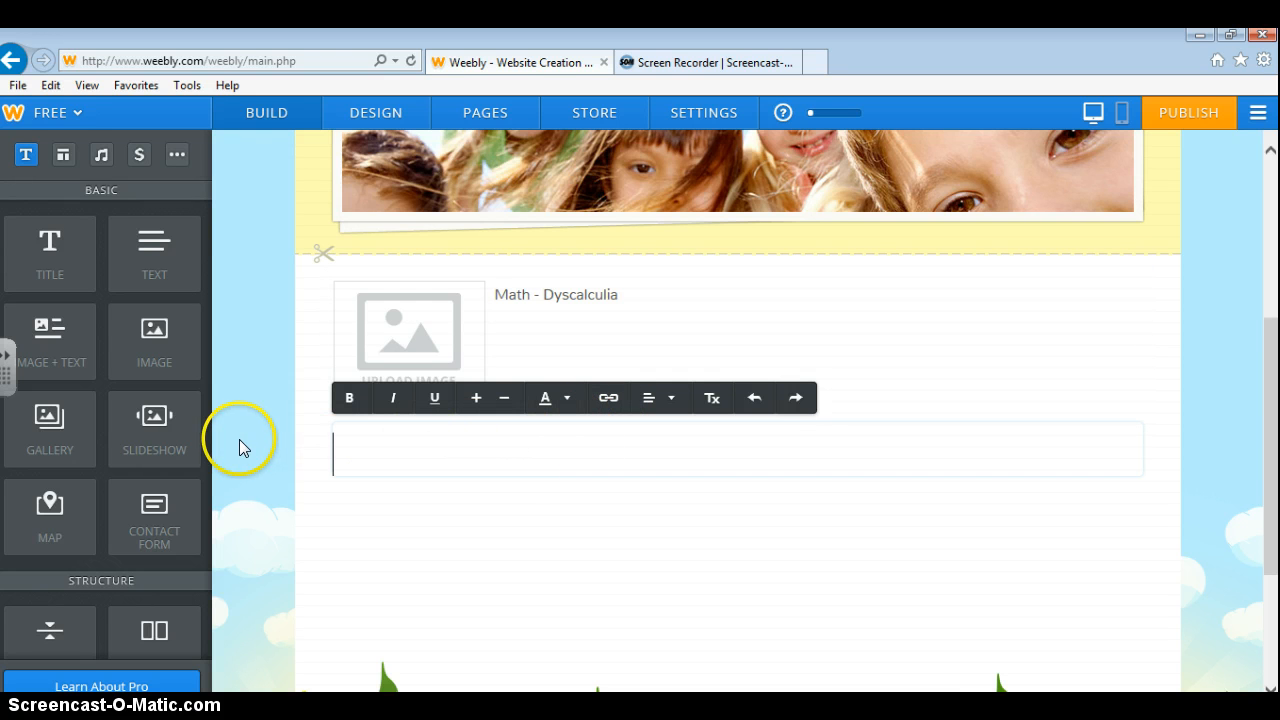
# Add an Image block below the new title, then delete it again.
pyautogui.moveTo(154, 345); pyautogui.dragTo(420, 577)
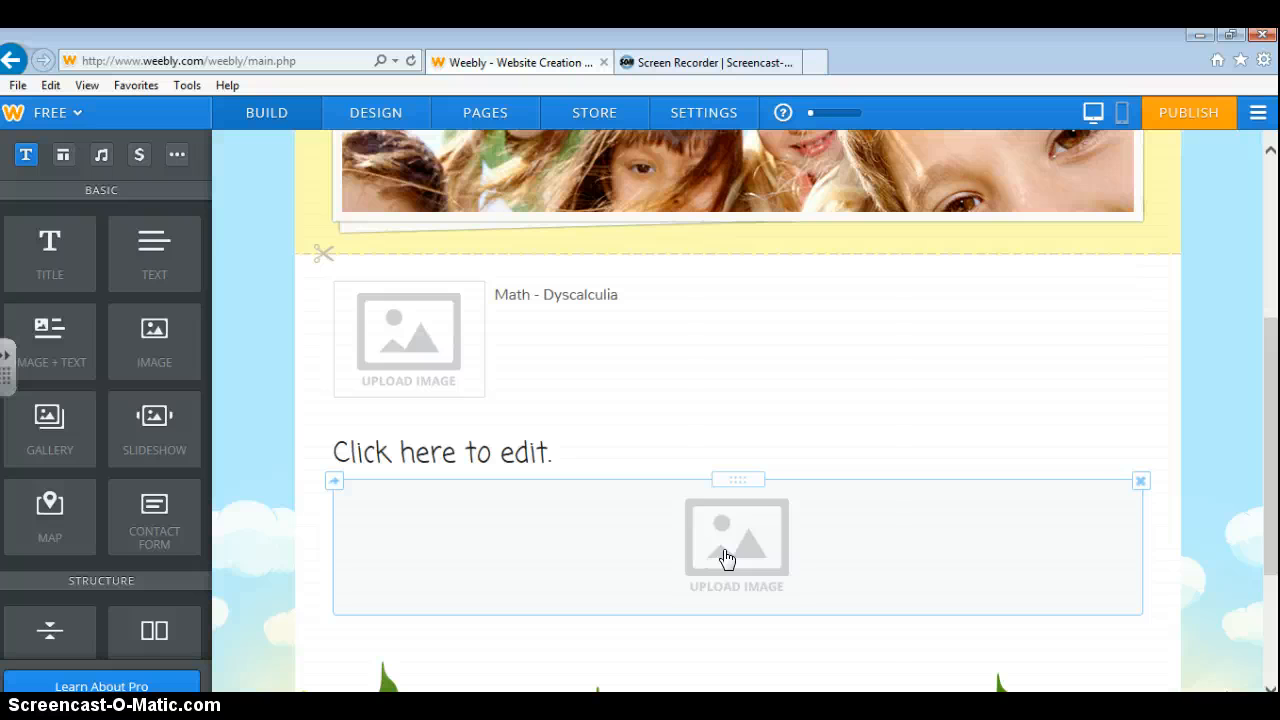
pyautogui.click(1140, 483)
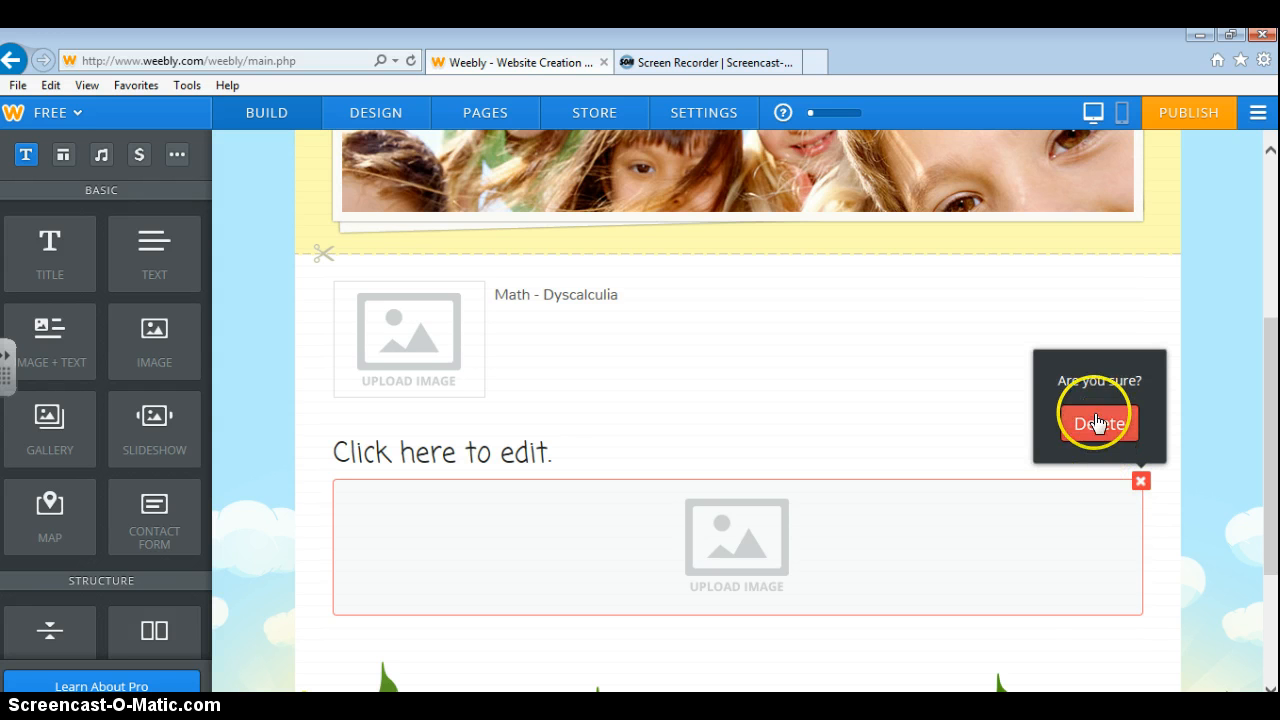
pyautogui.click(1097, 422)
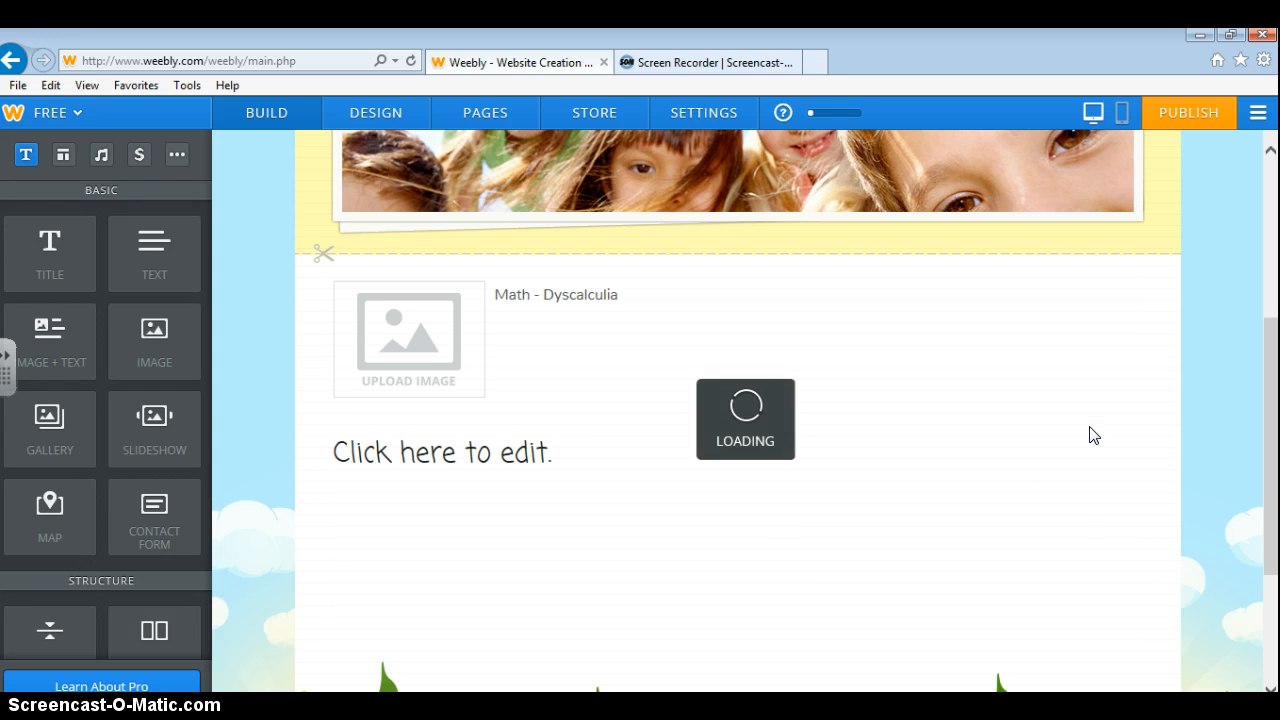
pyautogui.click(1088, 438)
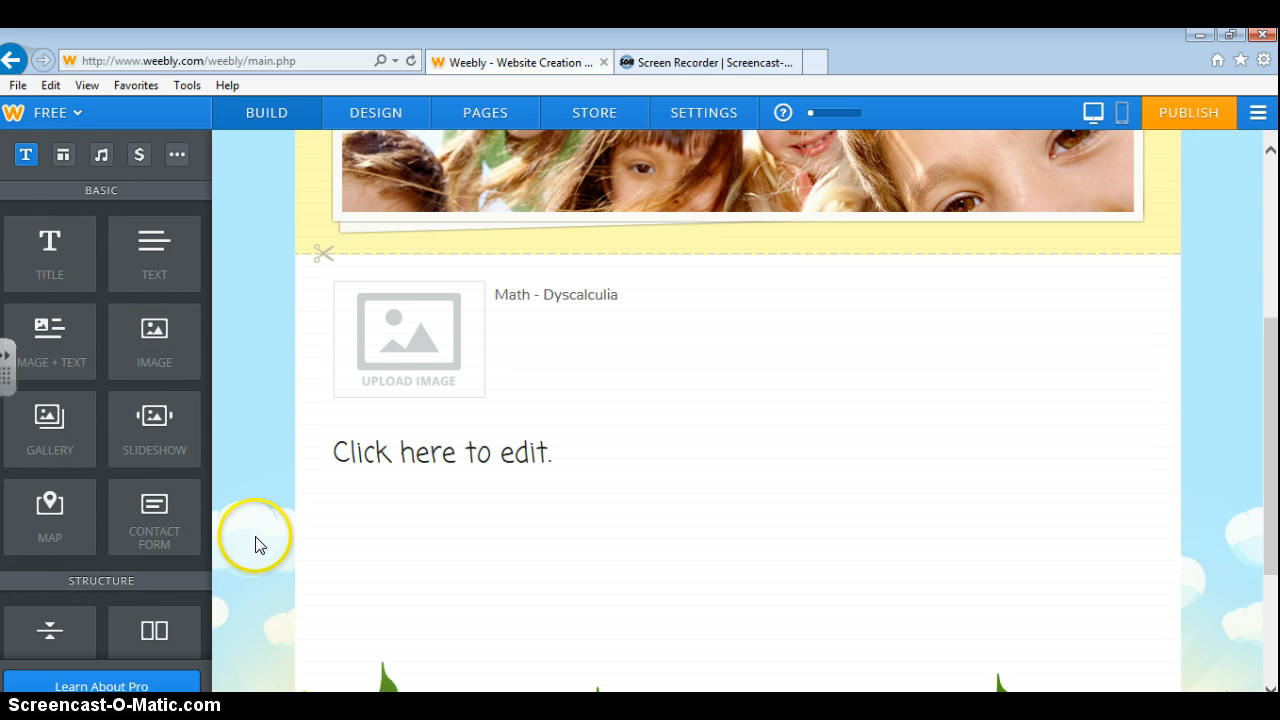
pyautogui.scroll(-3, 223, 529)
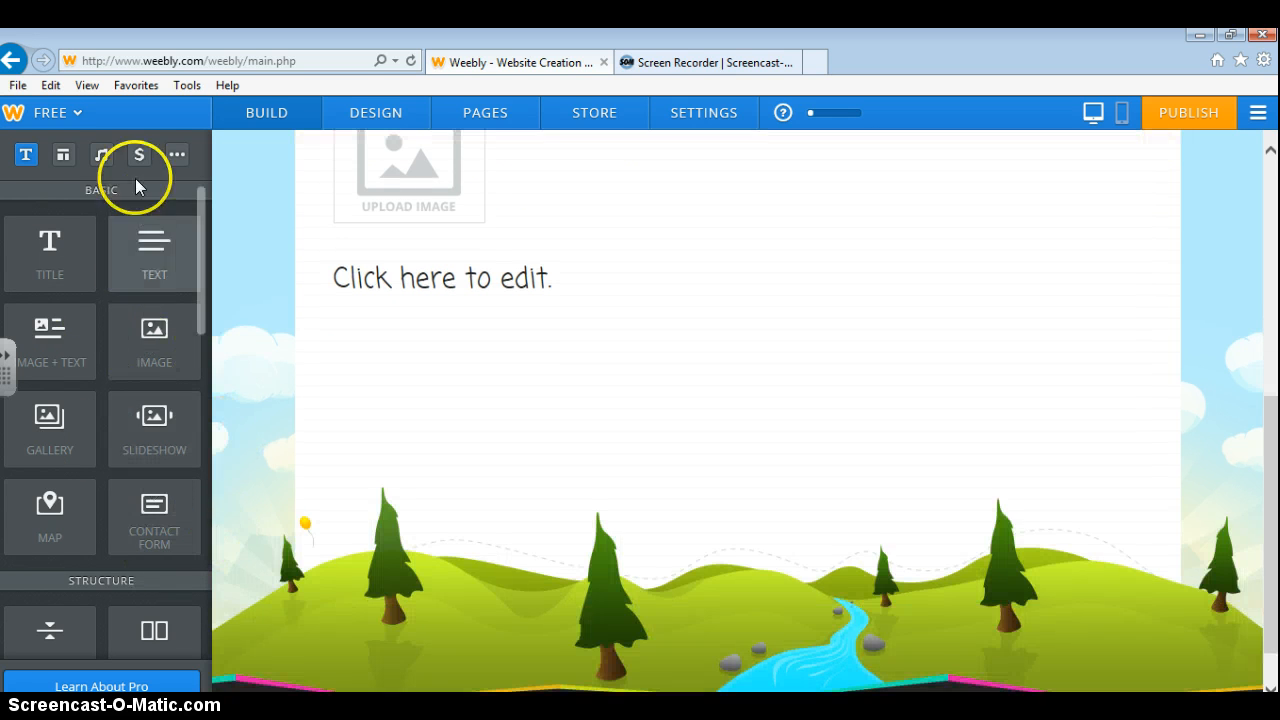
pyautogui.click(64, 156)
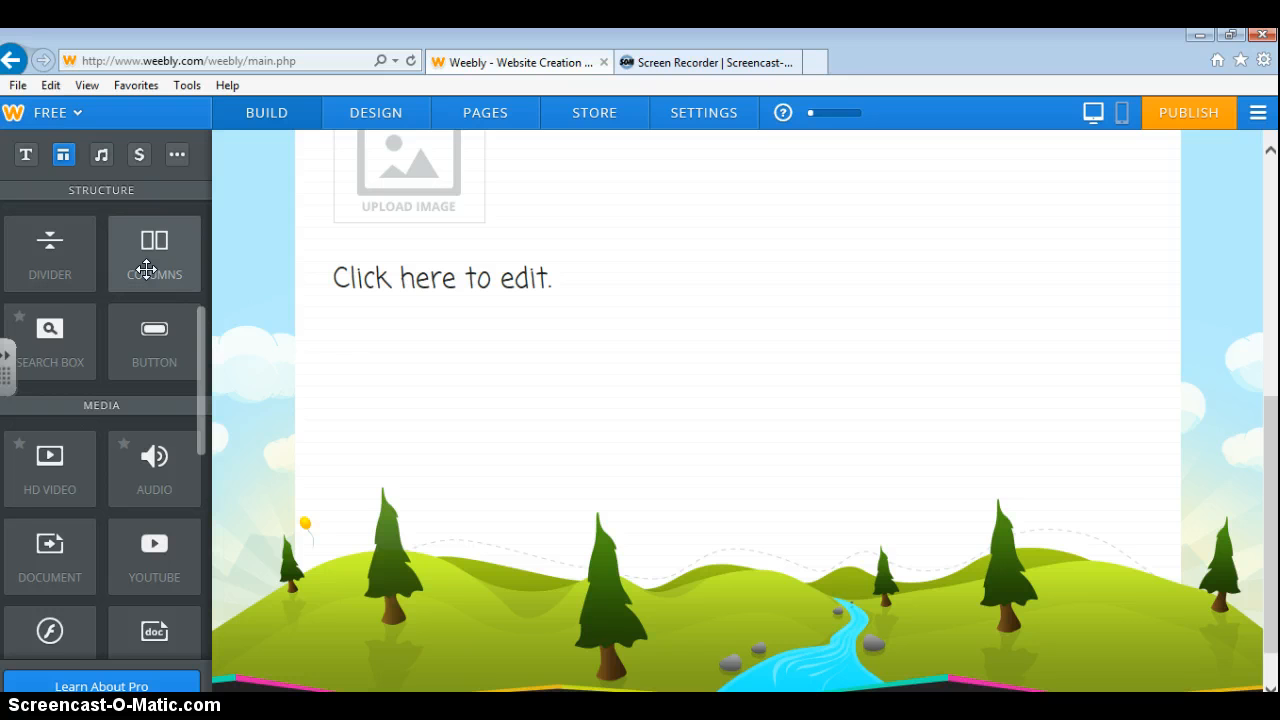
# Place an empty two-column layout above the 'Click here to edit.' title.
pyautogui.moveTo(146, 270); pyautogui.dragTo(542, 277)
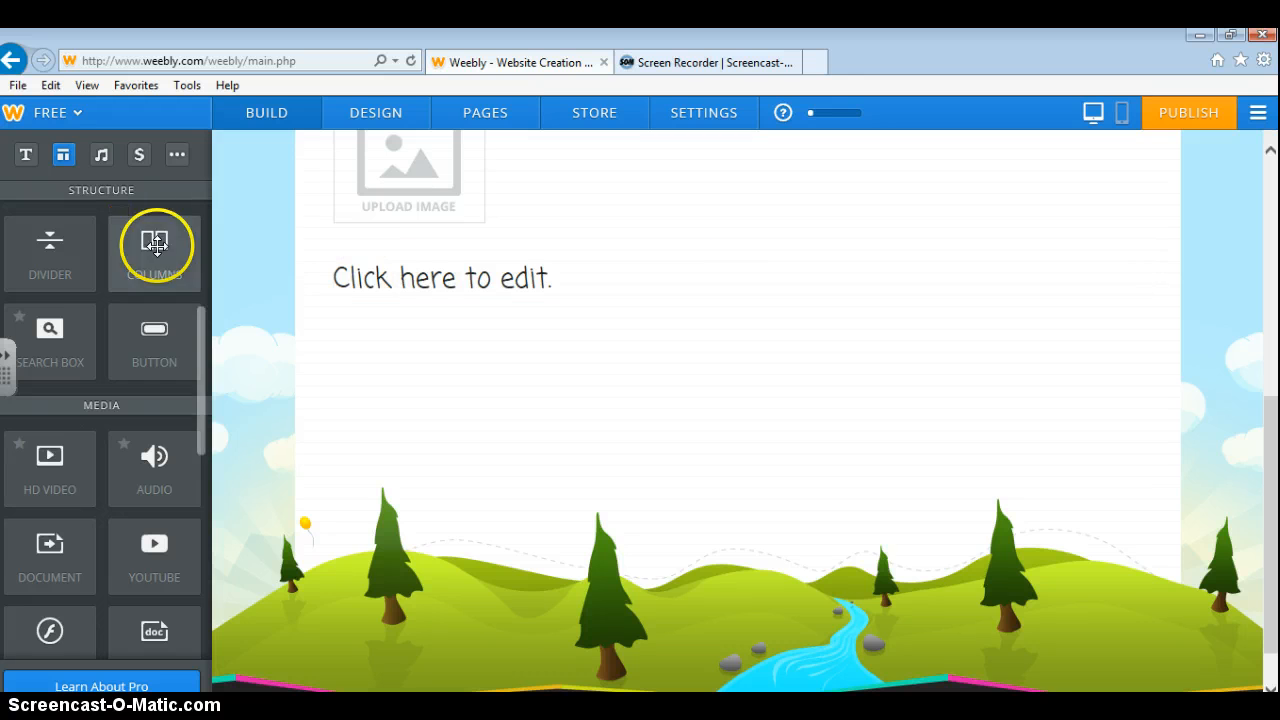
pyautogui.moveTo(157, 243); pyautogui.dragTo(583, 272)
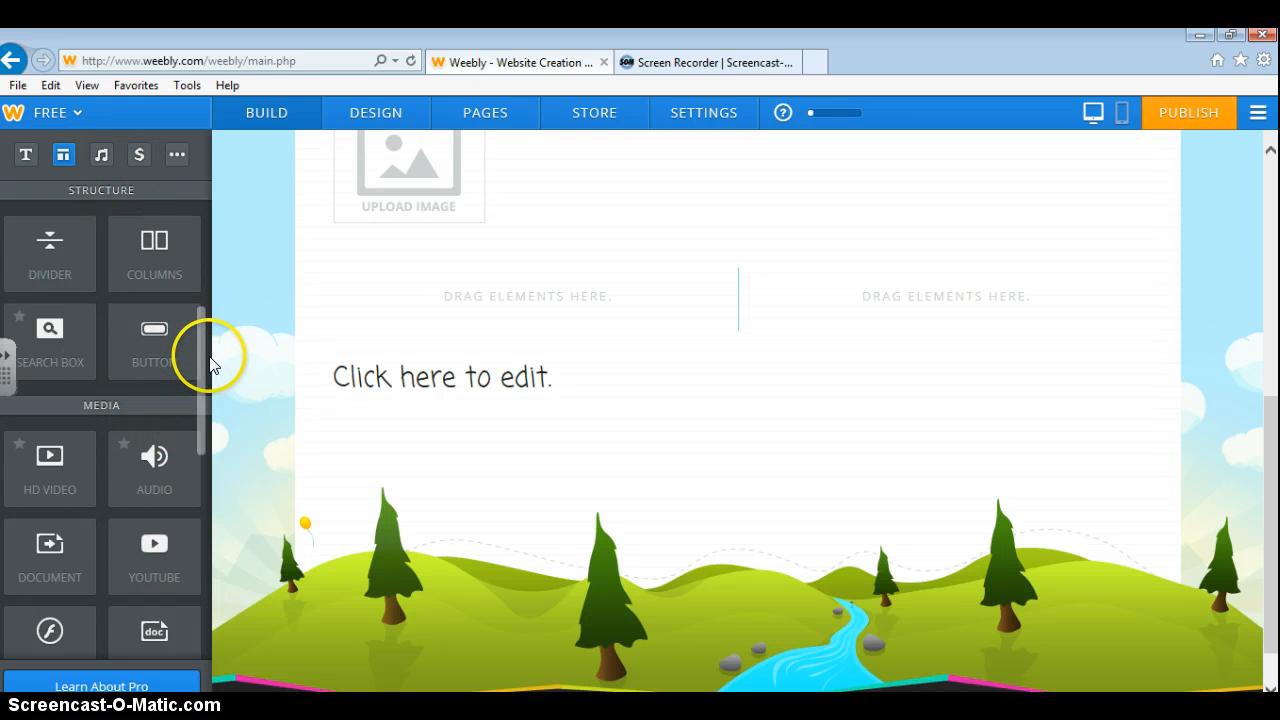
pyautogui.moveTo(201, 360); pyautogui.dragTo(203, 398)
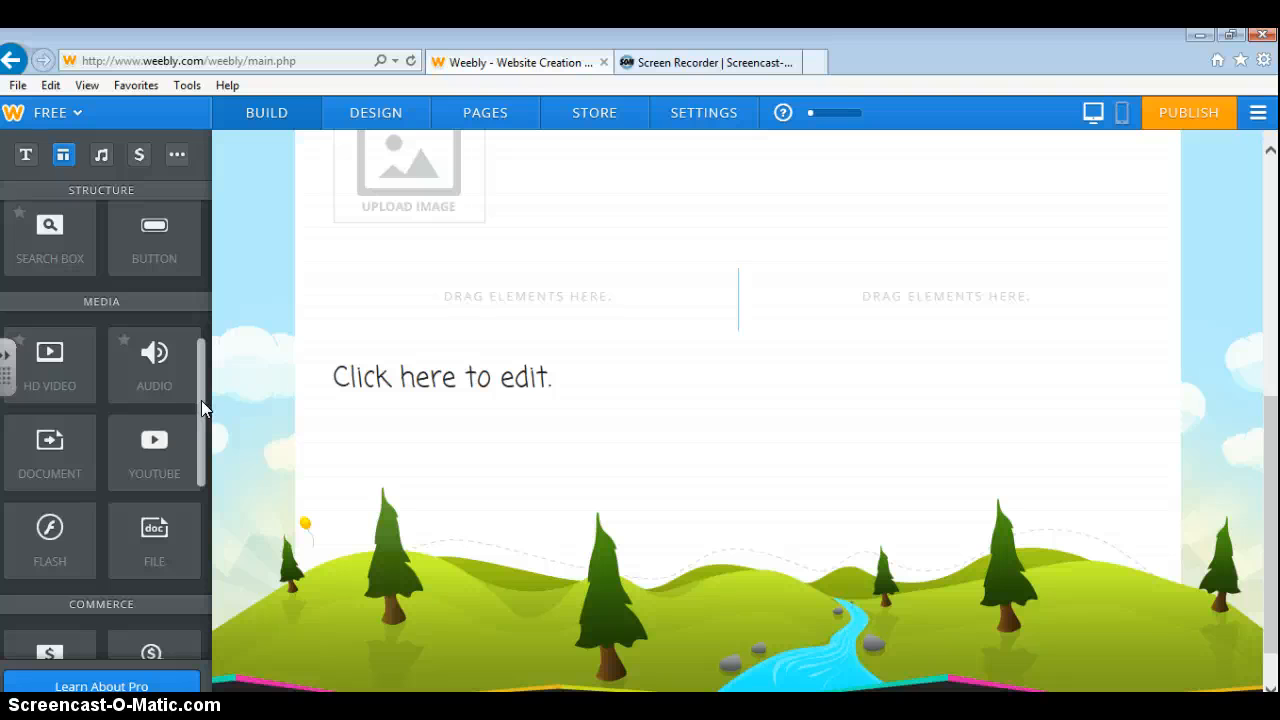
# Drop a YouTube video block below the two-column layout, above the 'Click here to edit.' title.
pyautogui.click(163, 458)
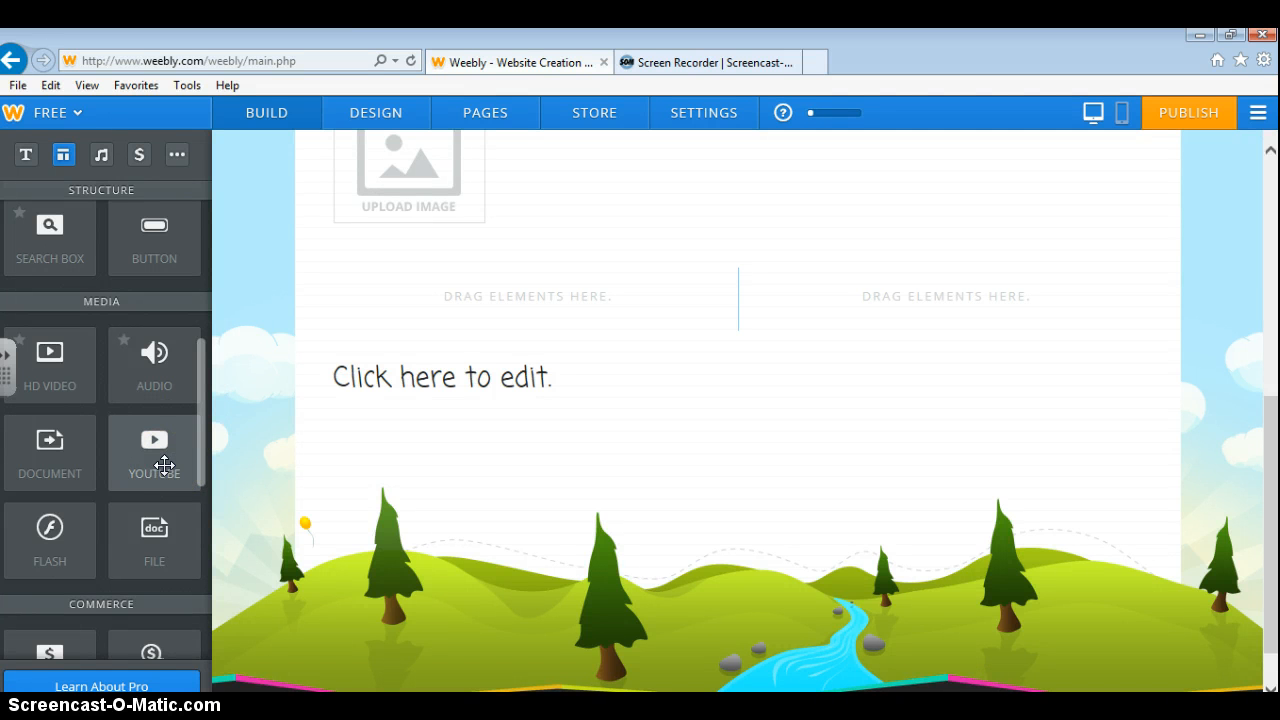
pyautogui.moveTo(164, 464); pyautogui.dragTo(645, 360)
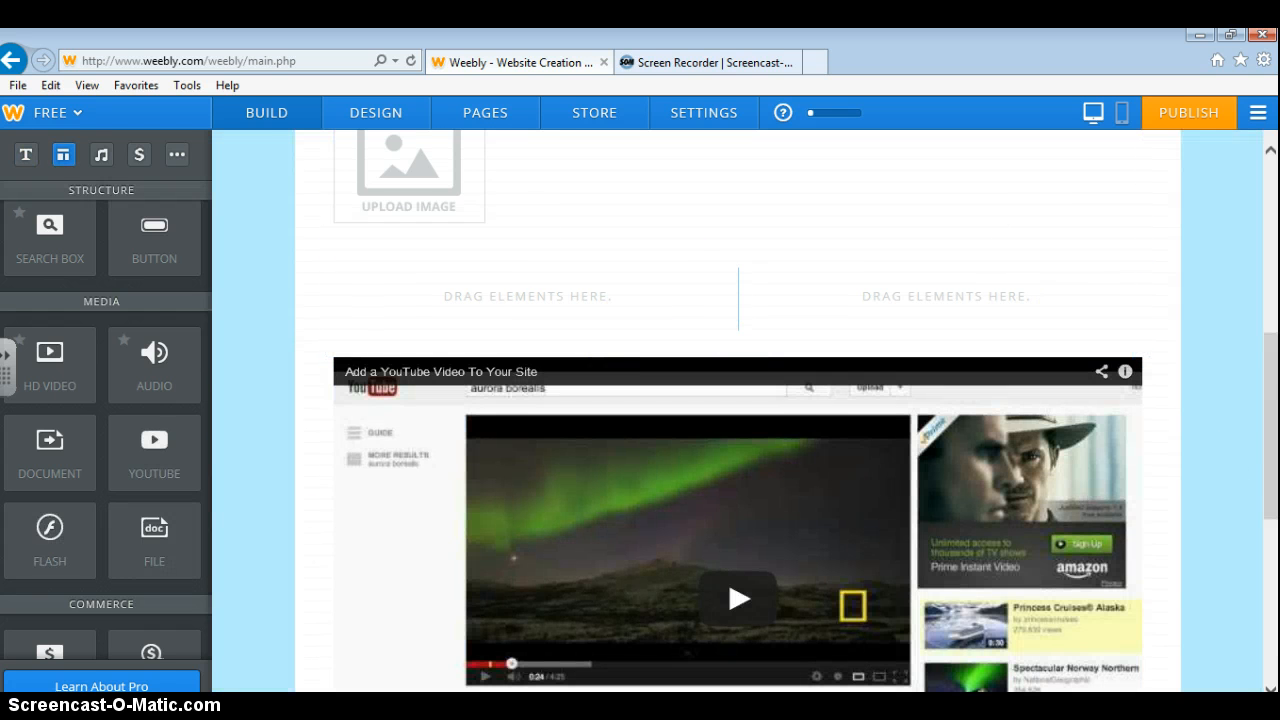
pyautogui.scroll(-3, 771, 603)
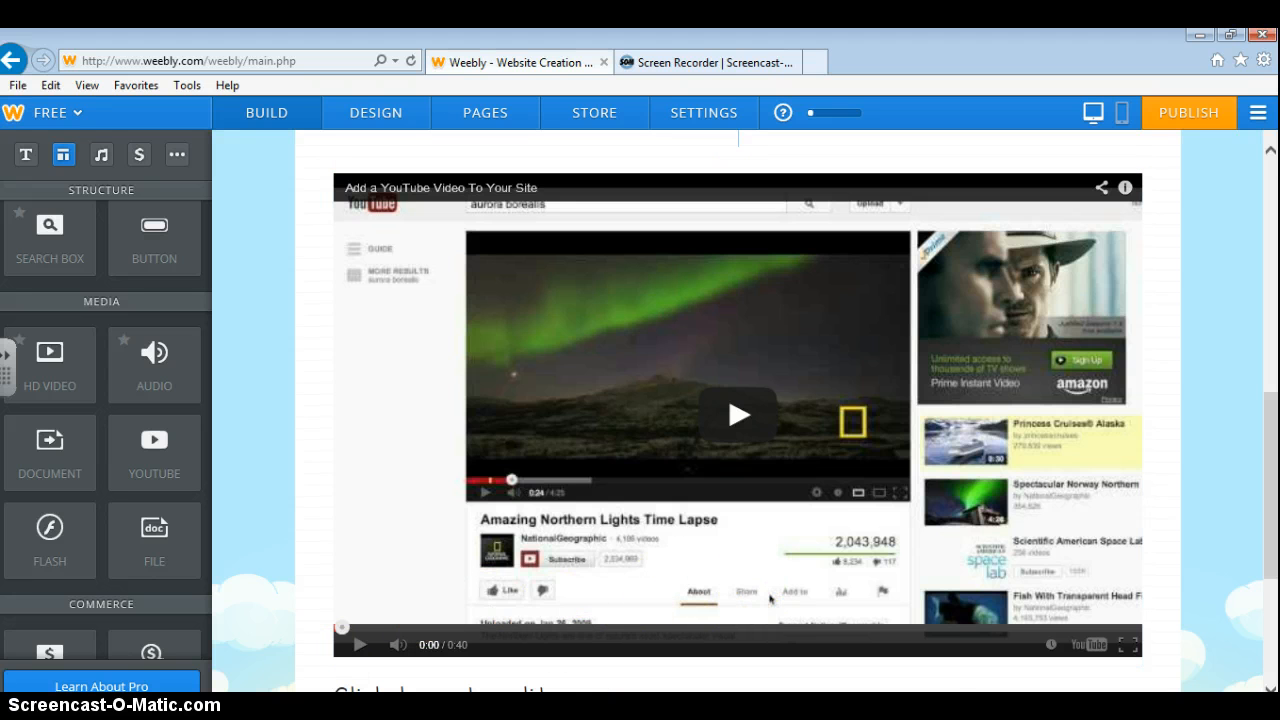
# Paste the 'Bookshare - software download' video link into the YouTube block's URL field and apply it.
pyautogui.click(405, 512)
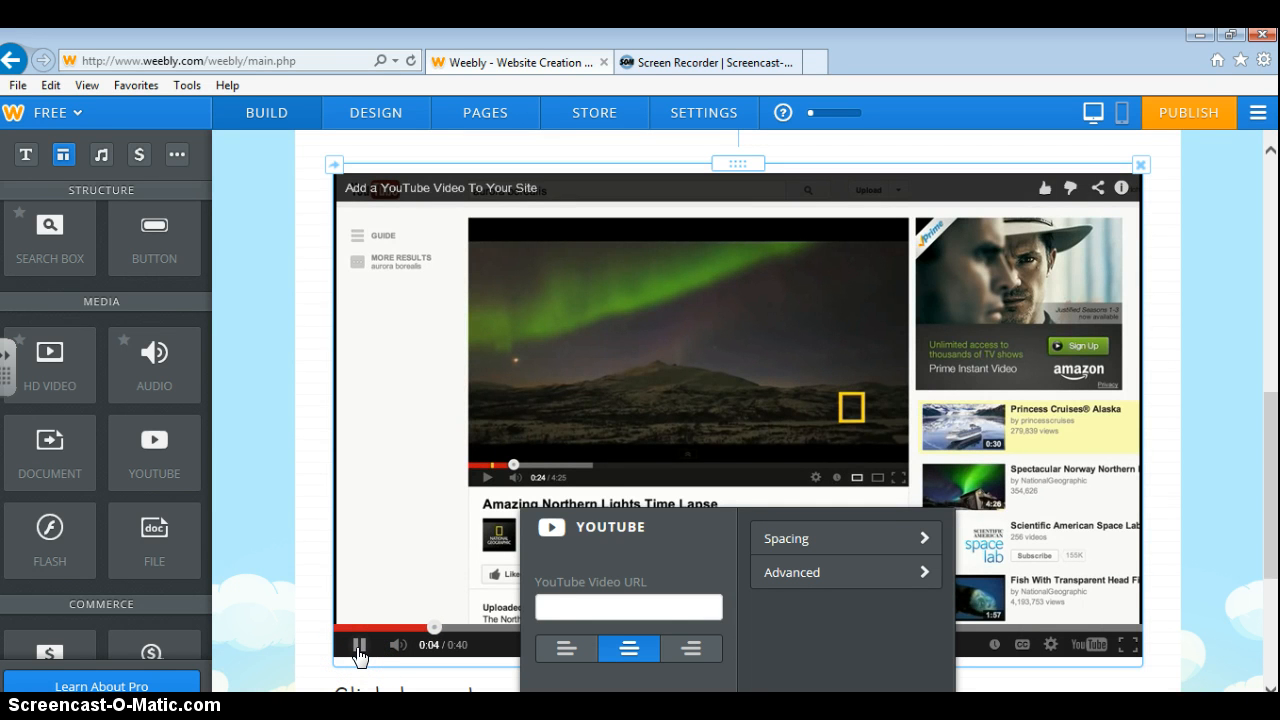
pyautogui.click(360, 648)
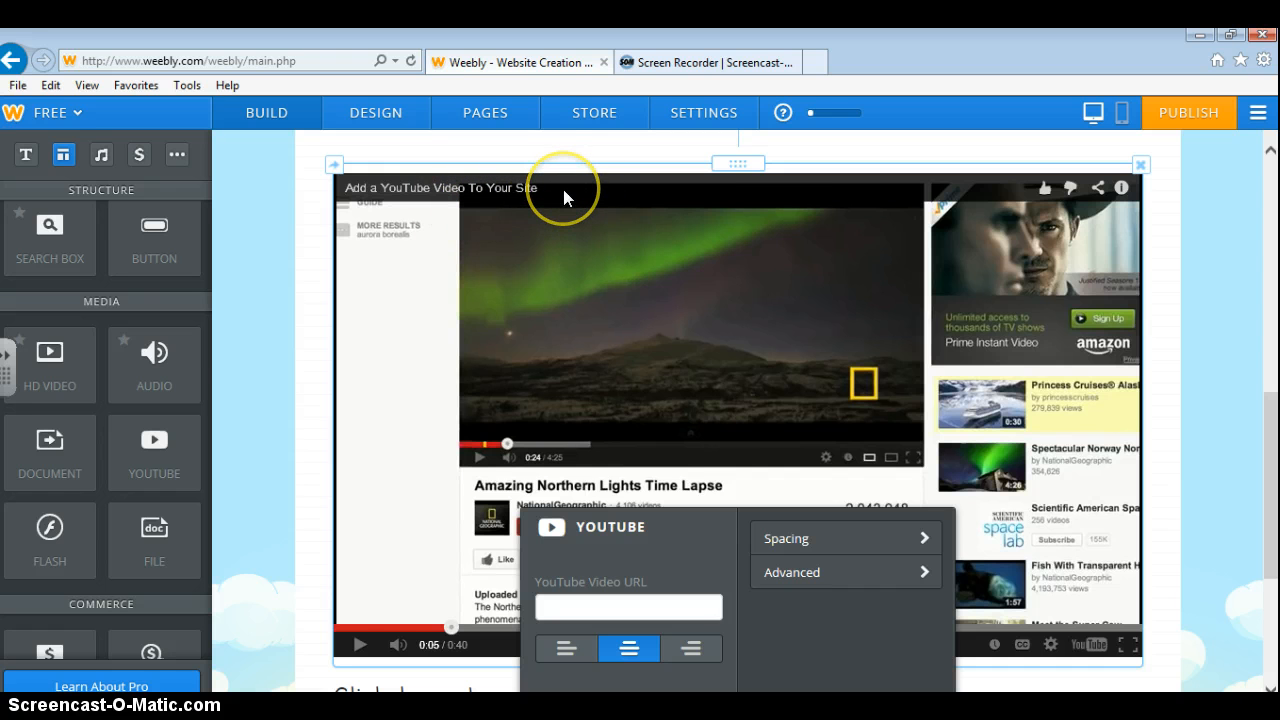
pyautogui.click(601, 195)
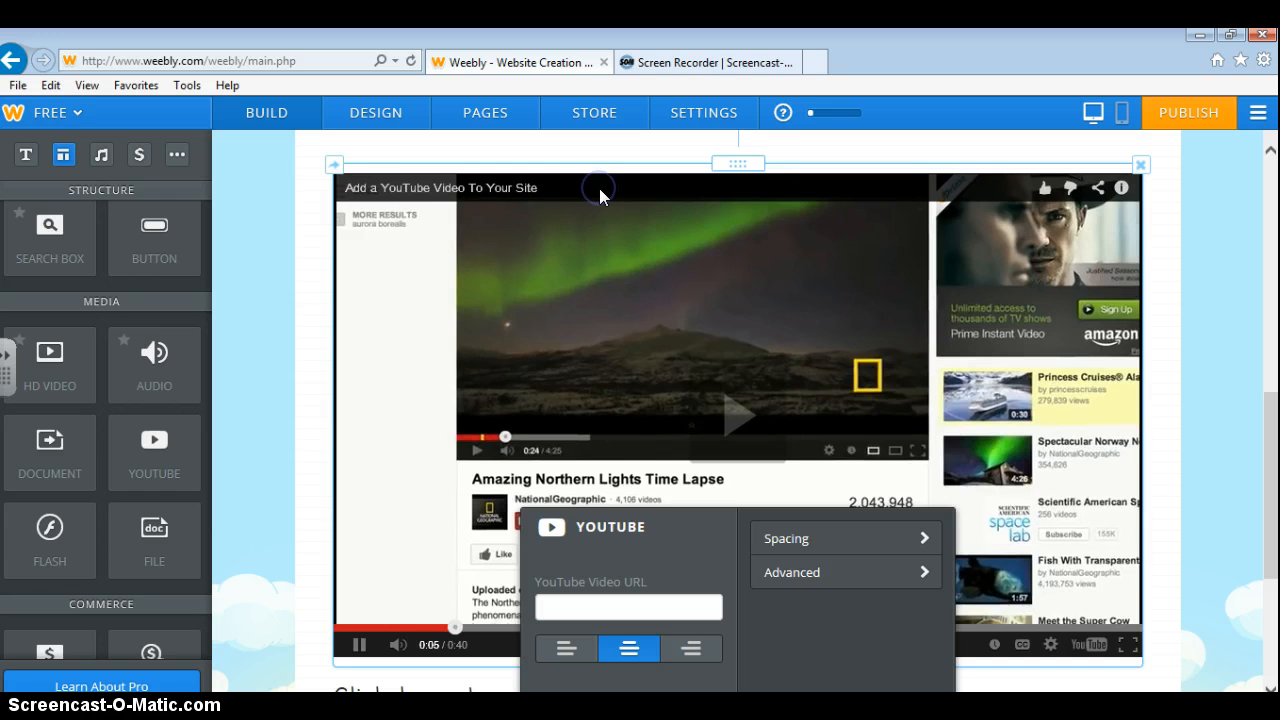
pyautogui.click(597, 192)
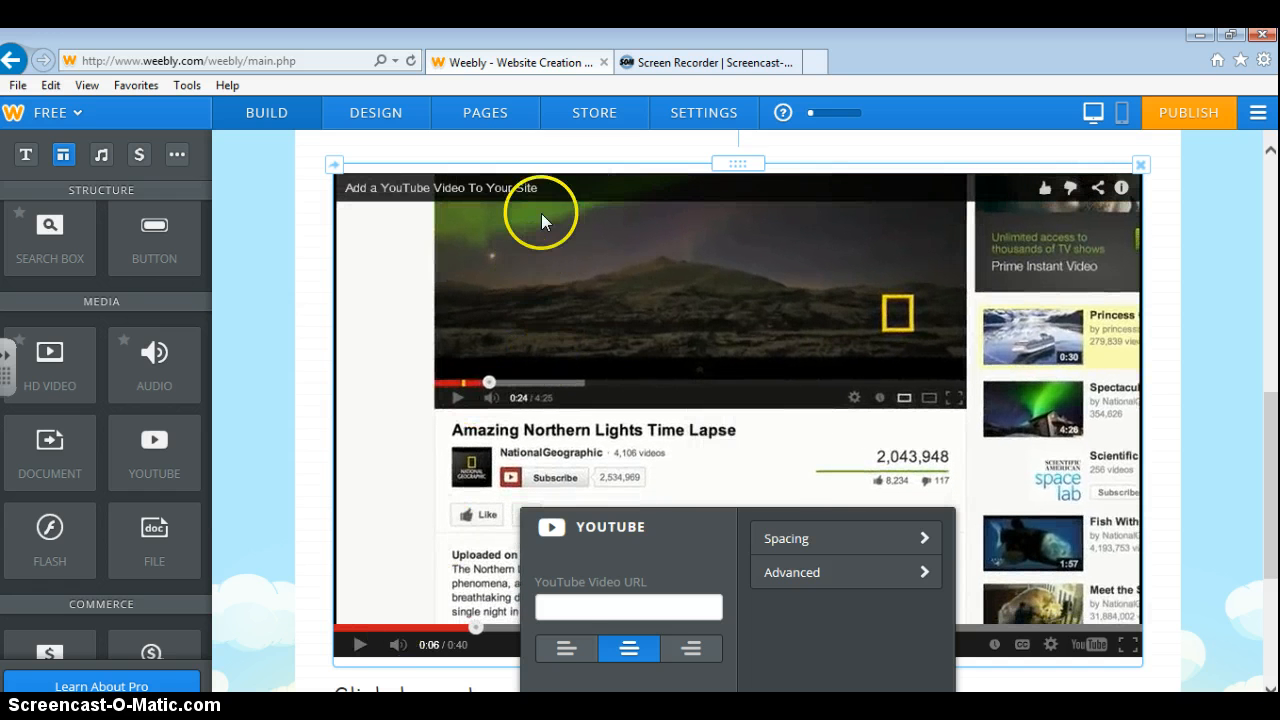
pyautogui.click(557, 601)
pyautogui.rightClick(551, 605)
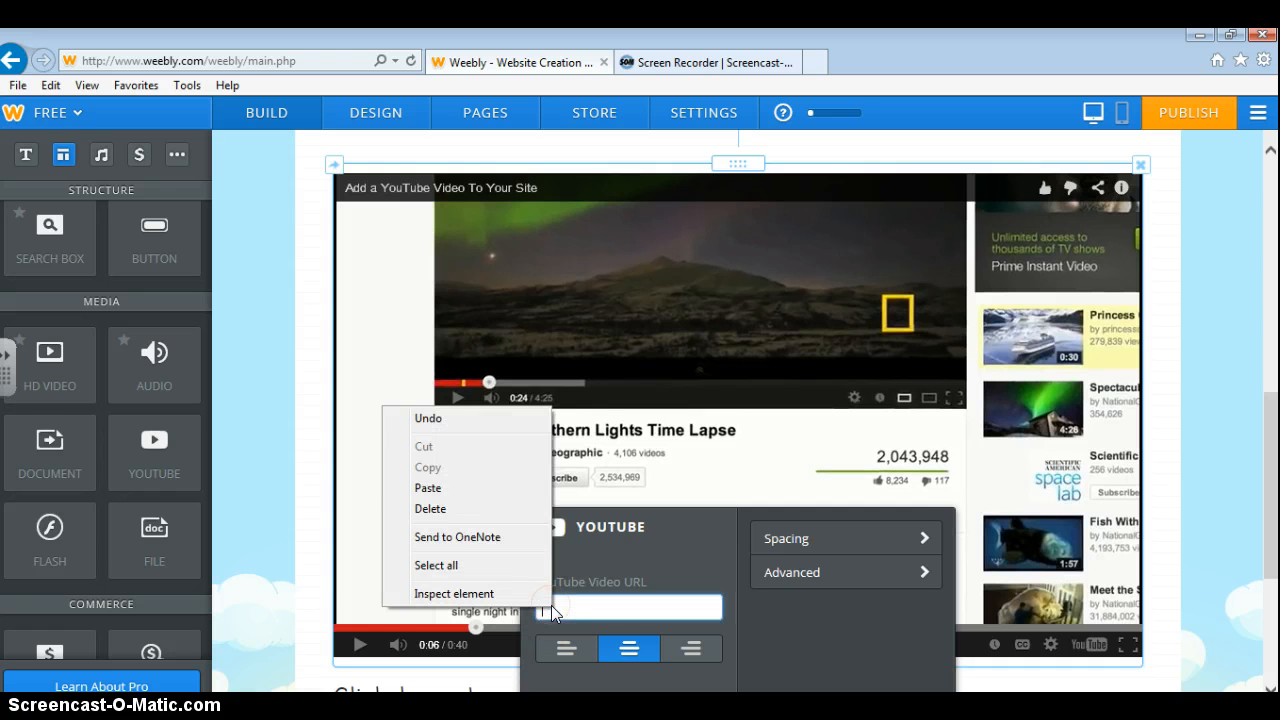
pyautogui.click(428, 488)
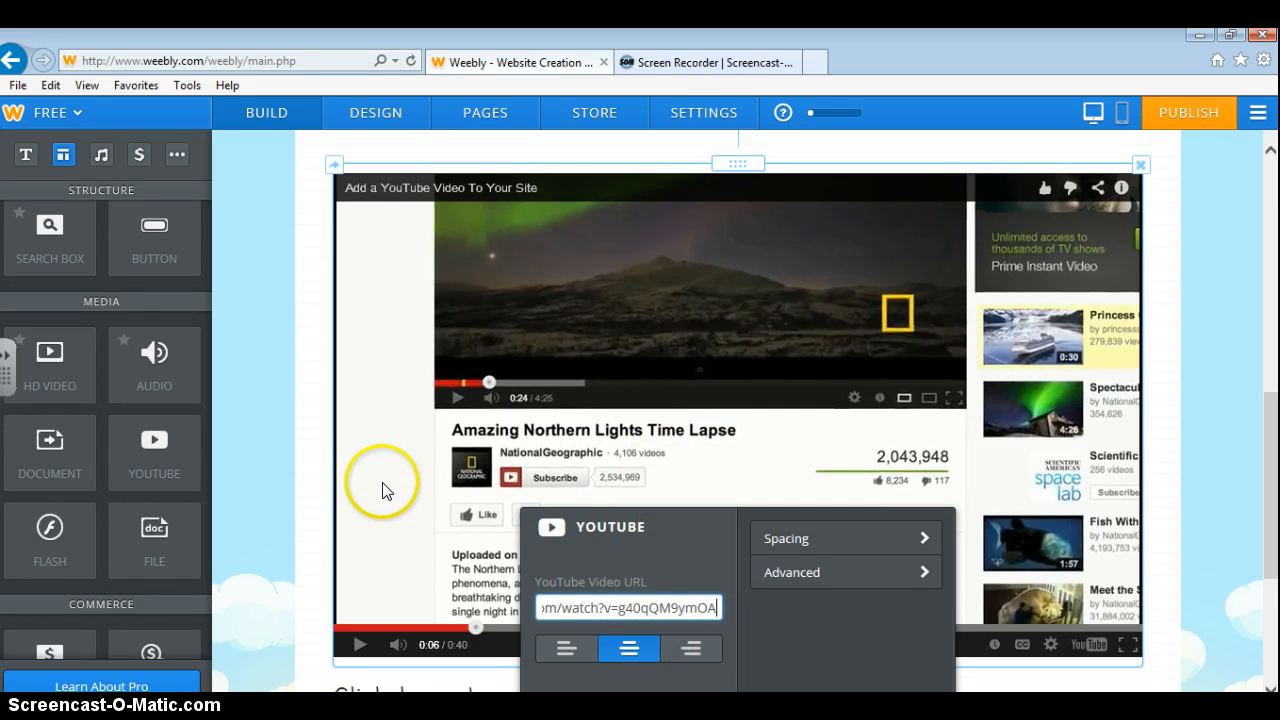
pyautogui.click(719, 608)
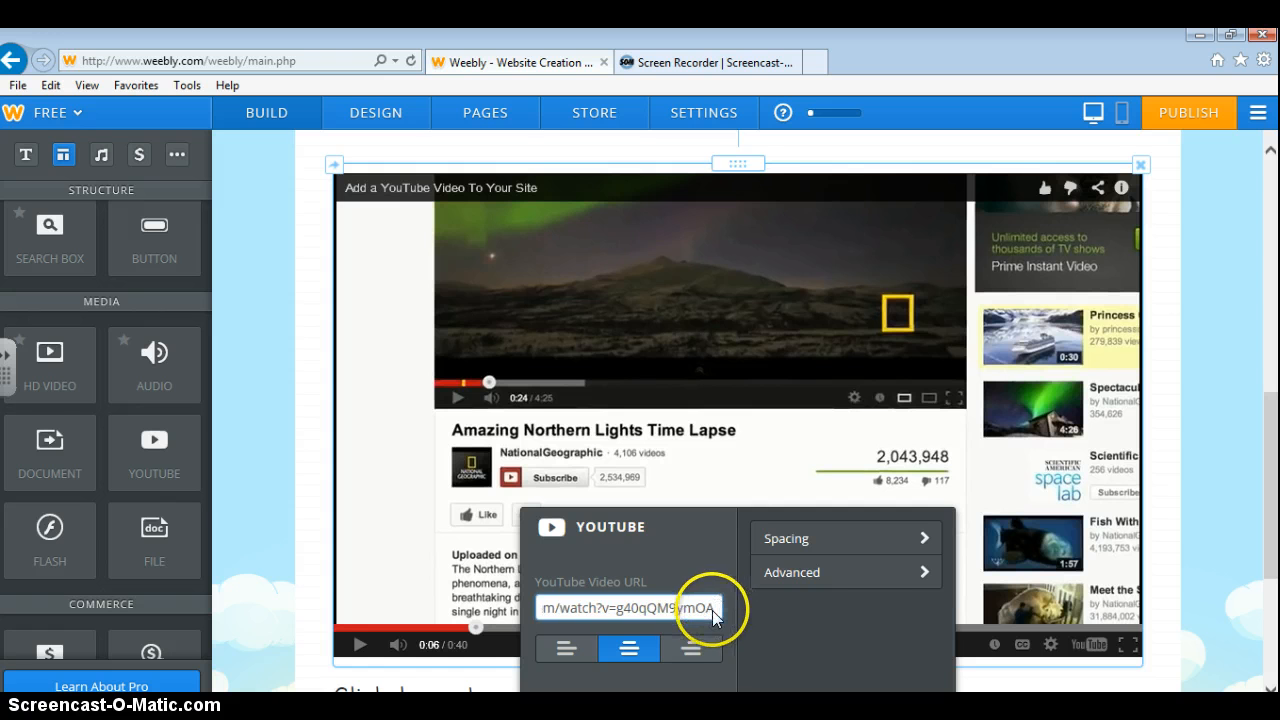
pyautogui.press('Return')
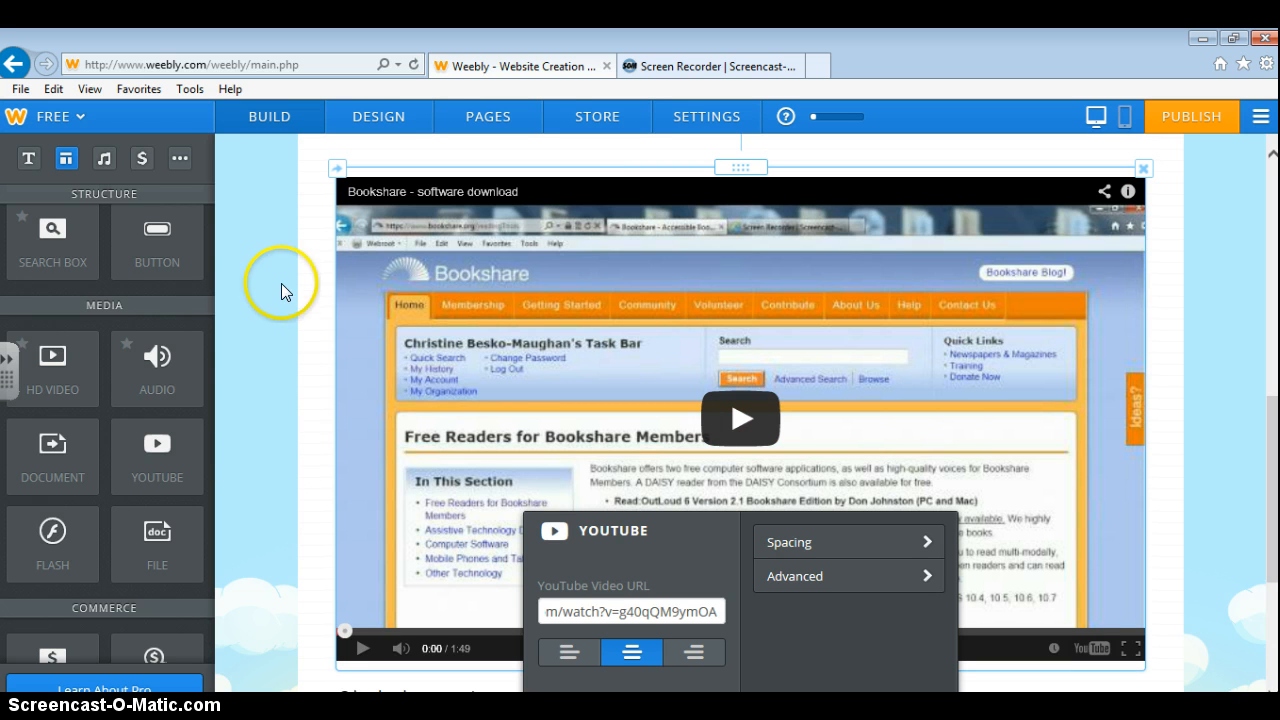
# Drop an Audio player above Math - Dyscalculia, dismiss the upgrade prompts, and open its settings.
pyautogui.scroll(5, 257, 341)
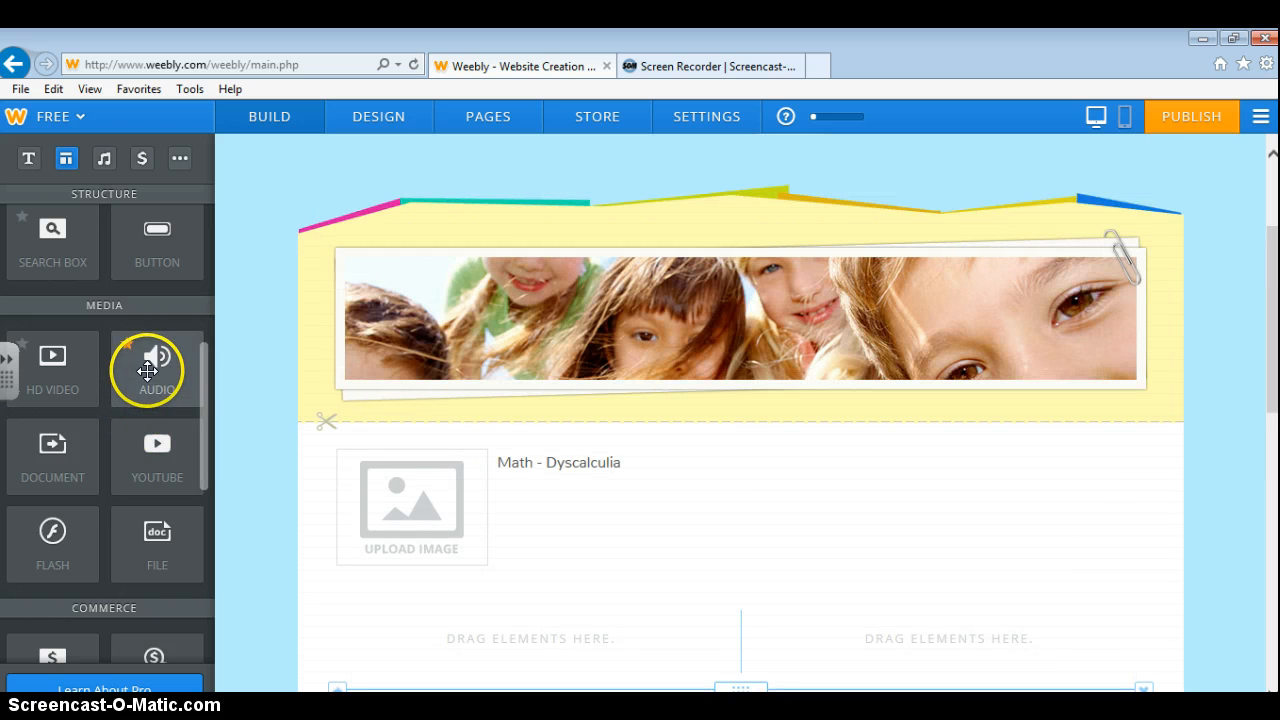
pyautogui.moveTo(150, 366); pyautogui.dragTo(580, 474)
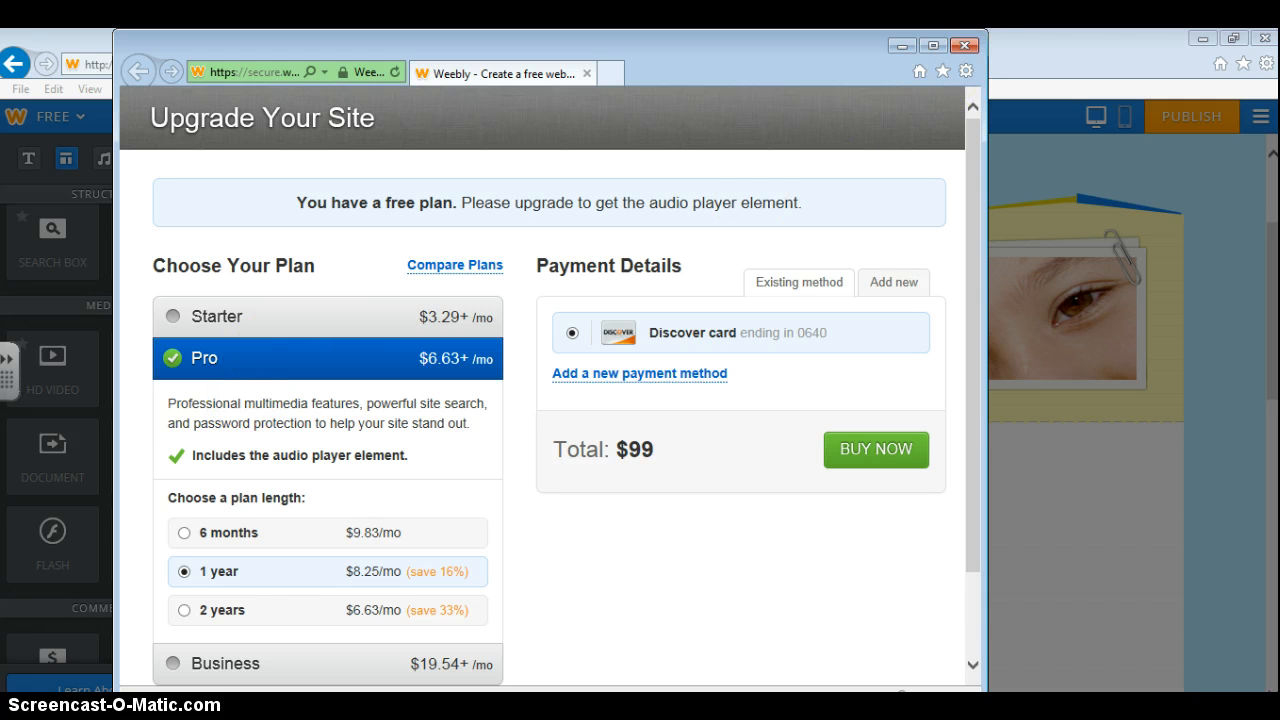
pyautogui.click(964, 47)
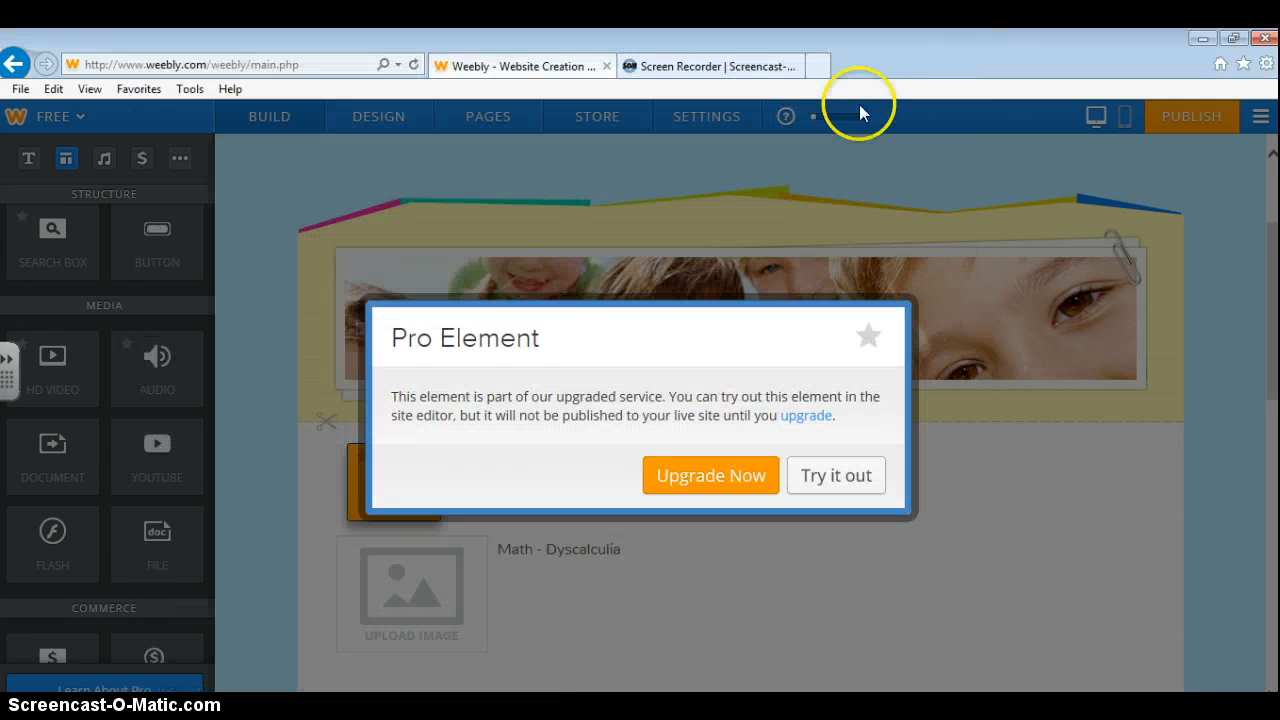
pyautogui.click(845, 485)
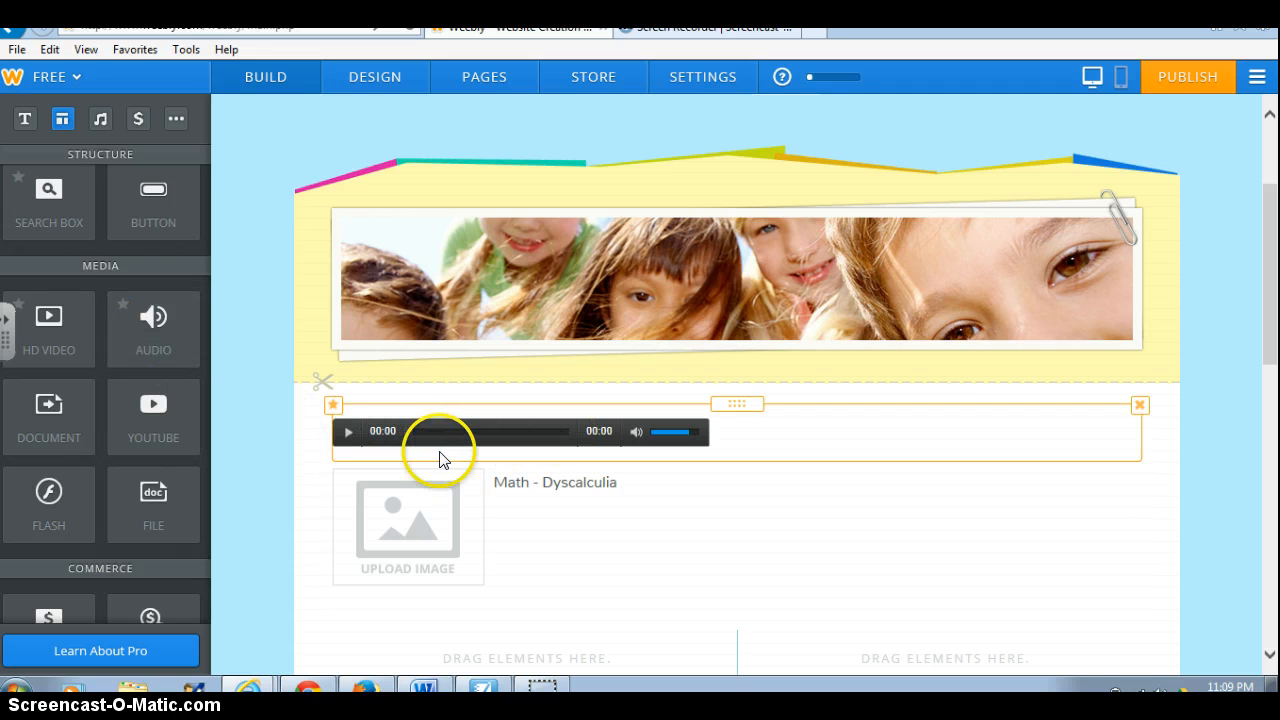
pyautogui.click(332, 406)
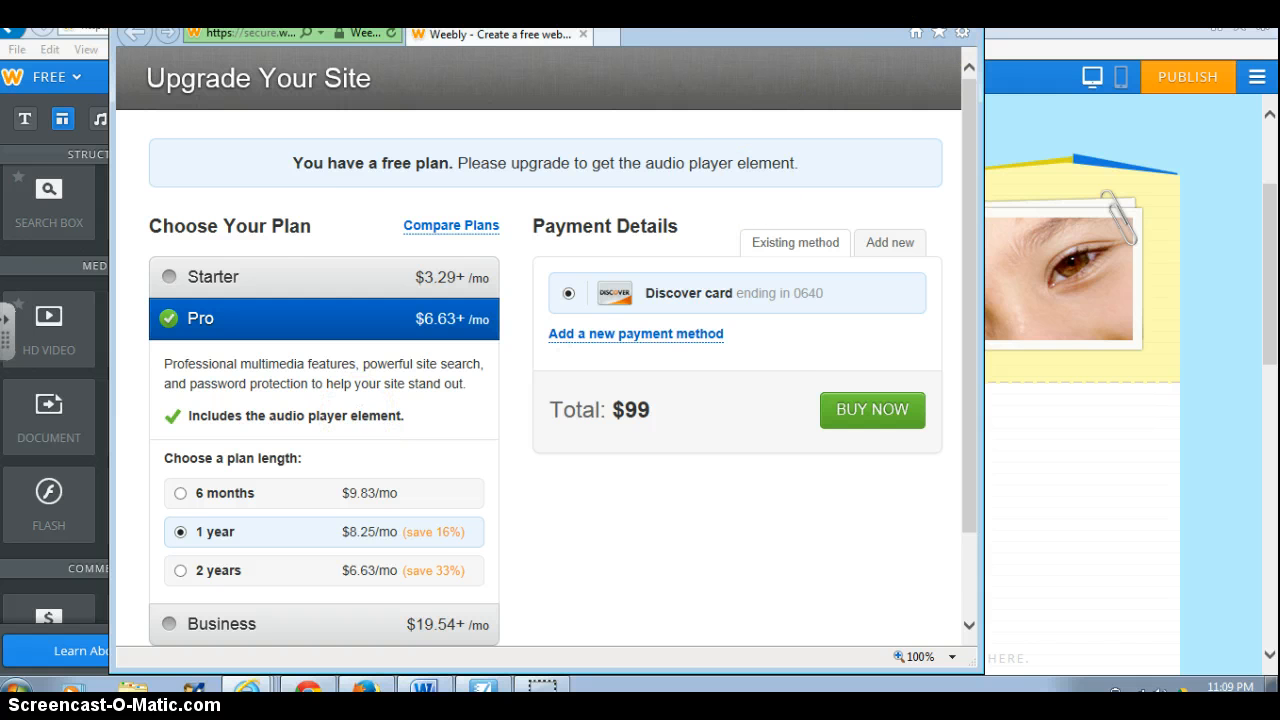
pyautogui.click(957, 10)
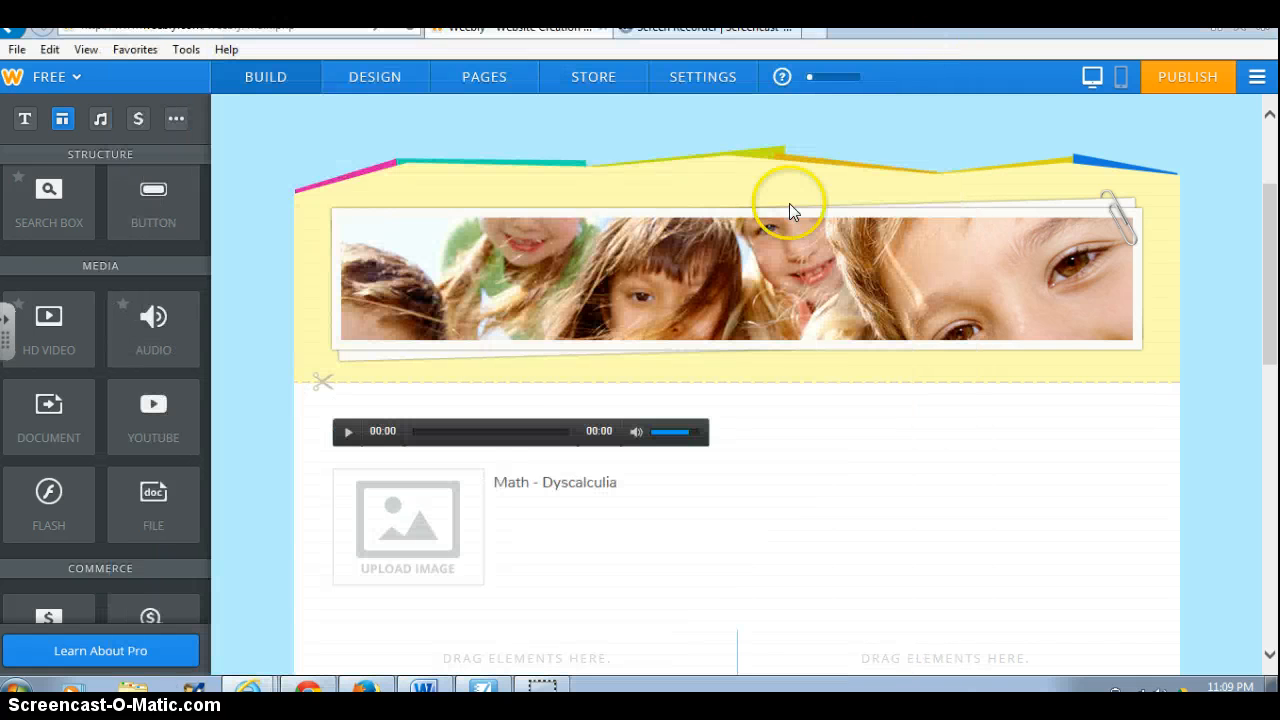
pyautogui.click(349, 443)
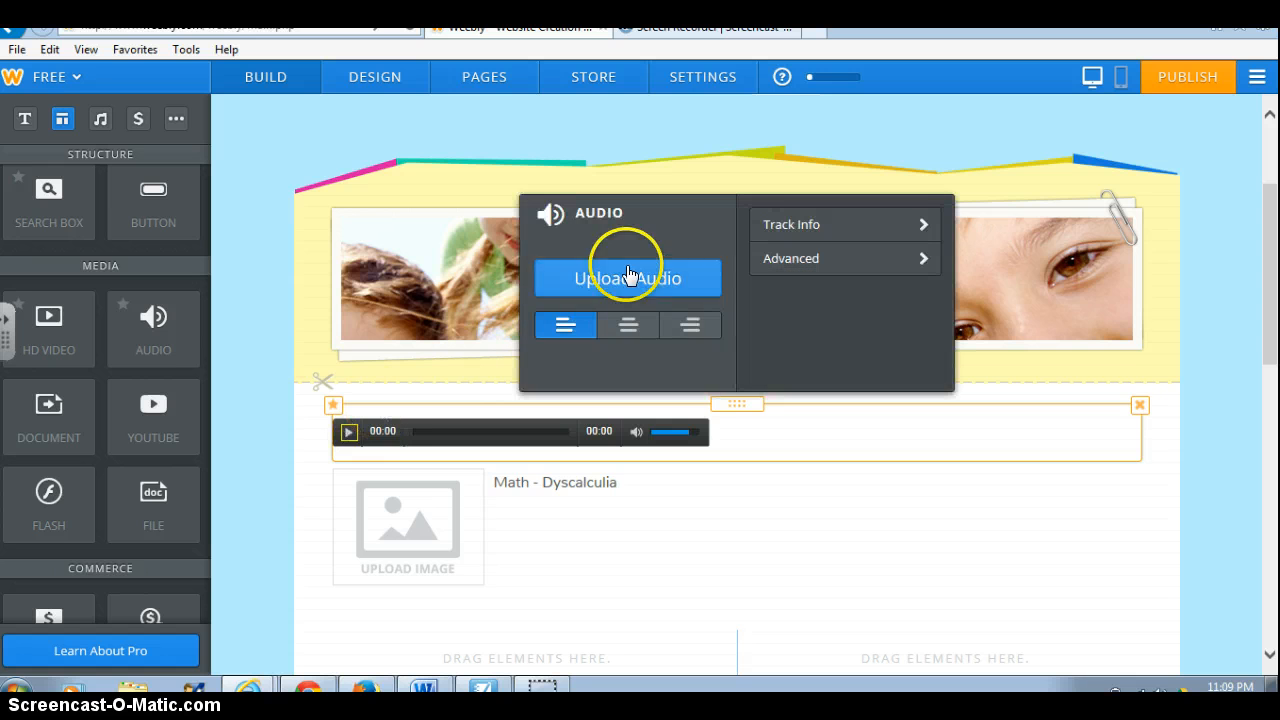
pyautogui.click(589, 276)
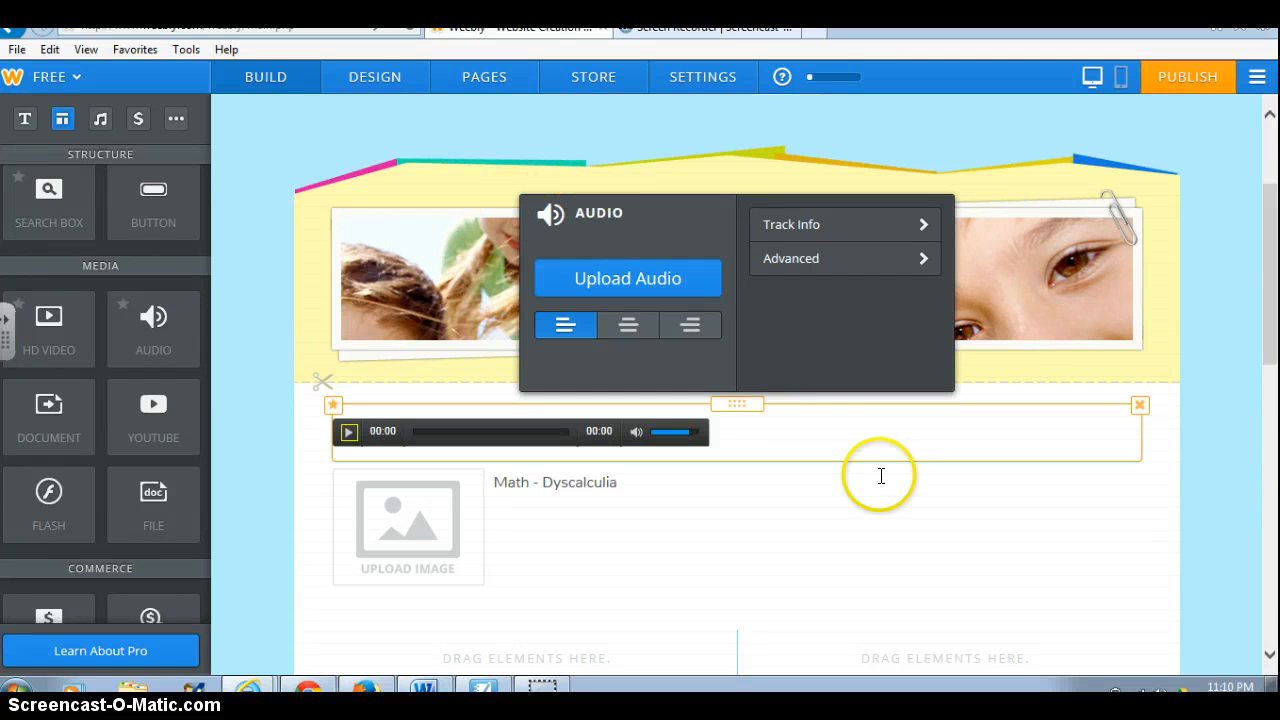
pyautogui.click(1146, 100)
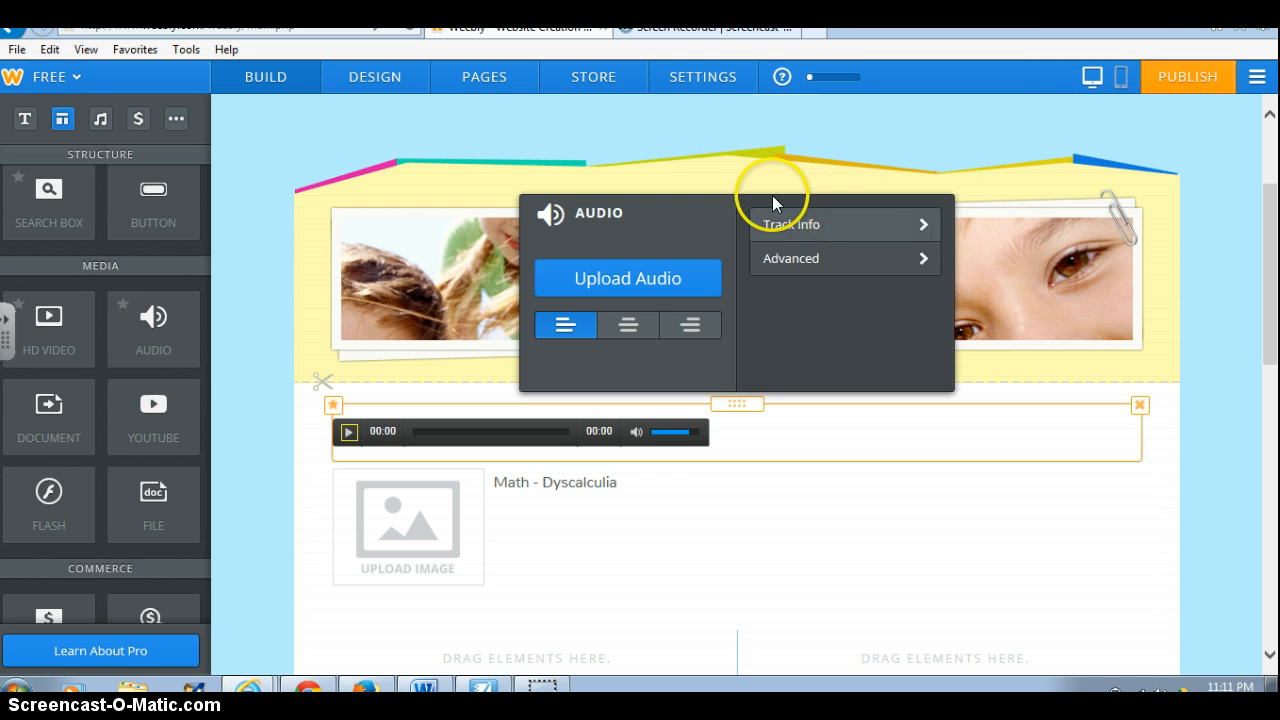
# Go to Settings > Editors and start inviting an editor by e-mail with the Administrator role.
pyautogui.click(704, 84)
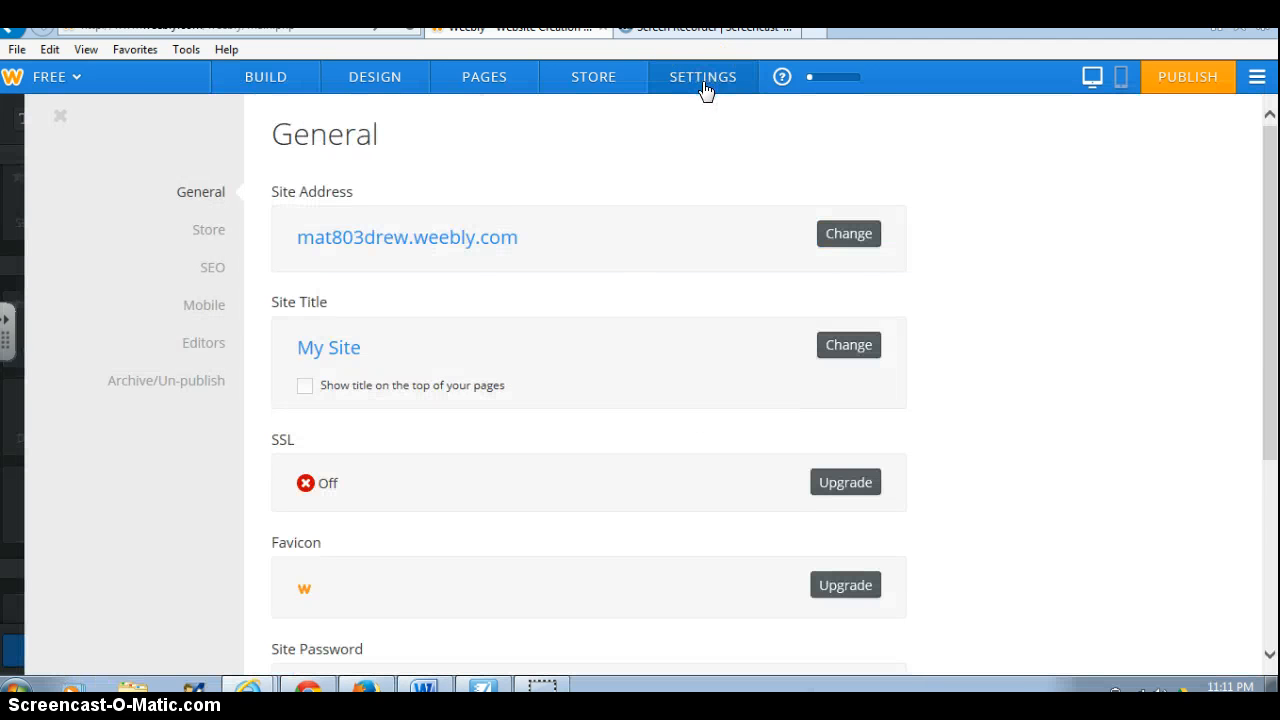
pyautogui.click(203, 346)
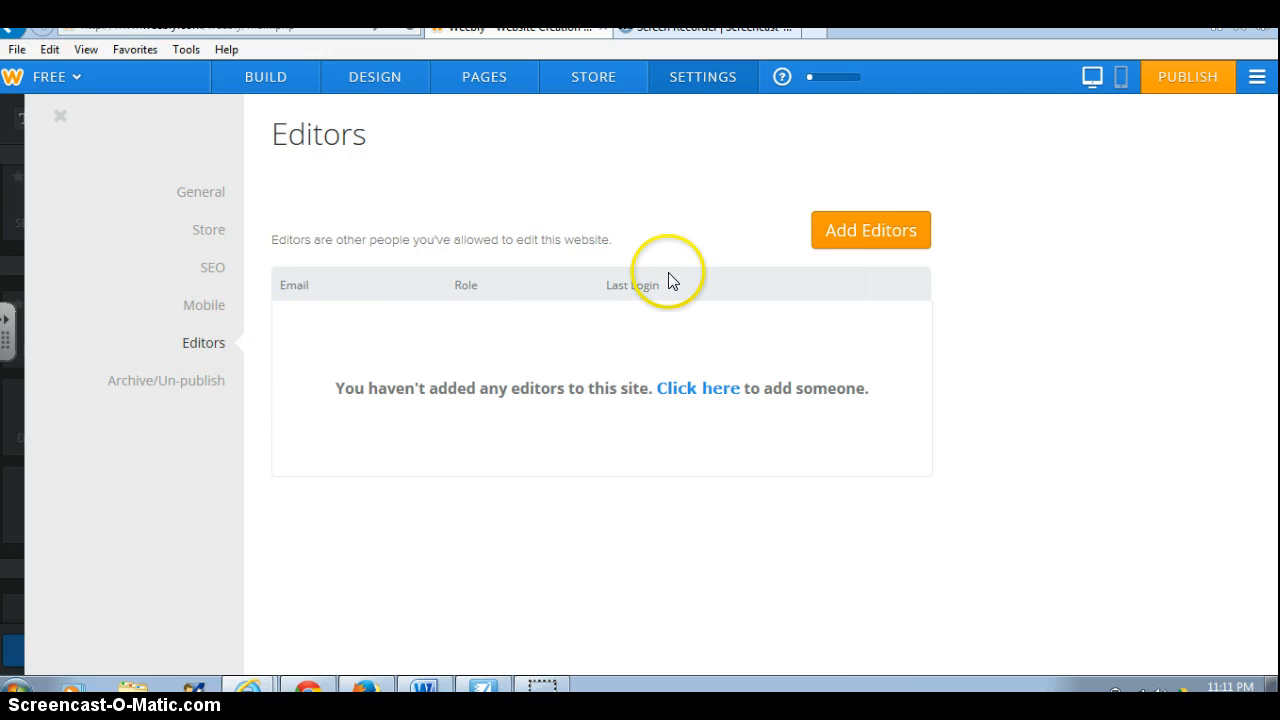
pyautogui.click(846, 228)
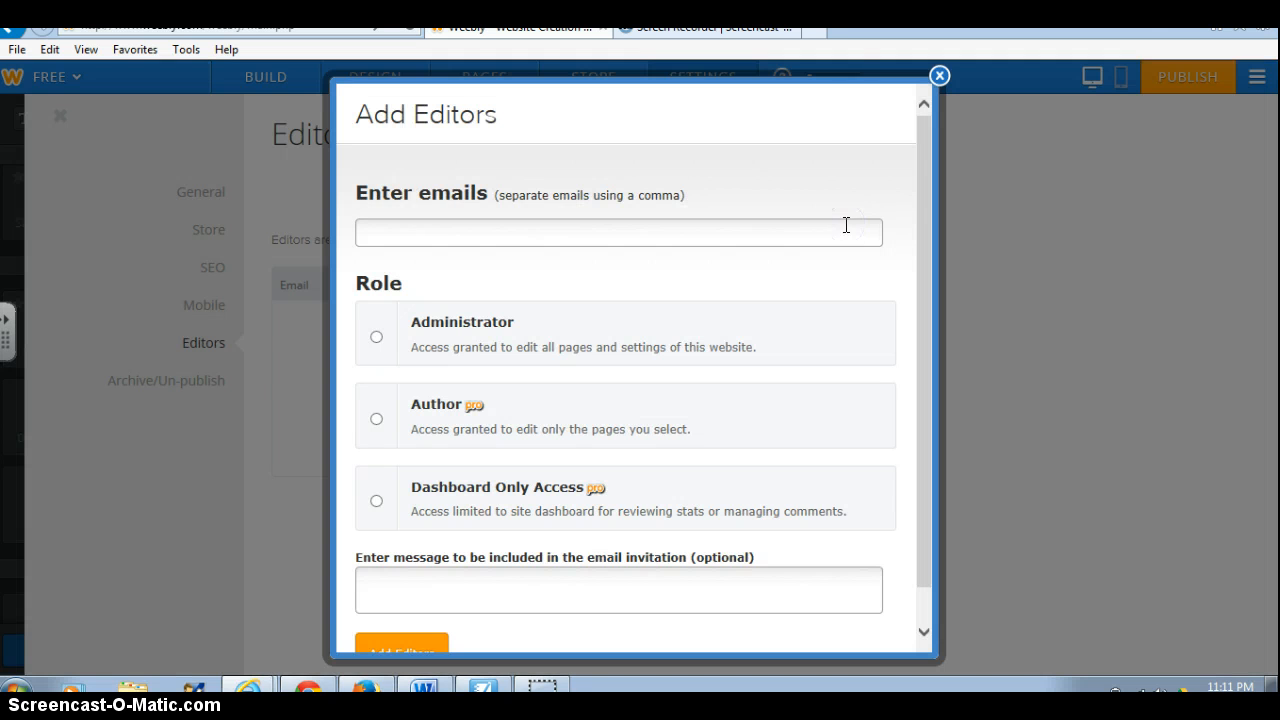
pyautogui.click(415, 232)
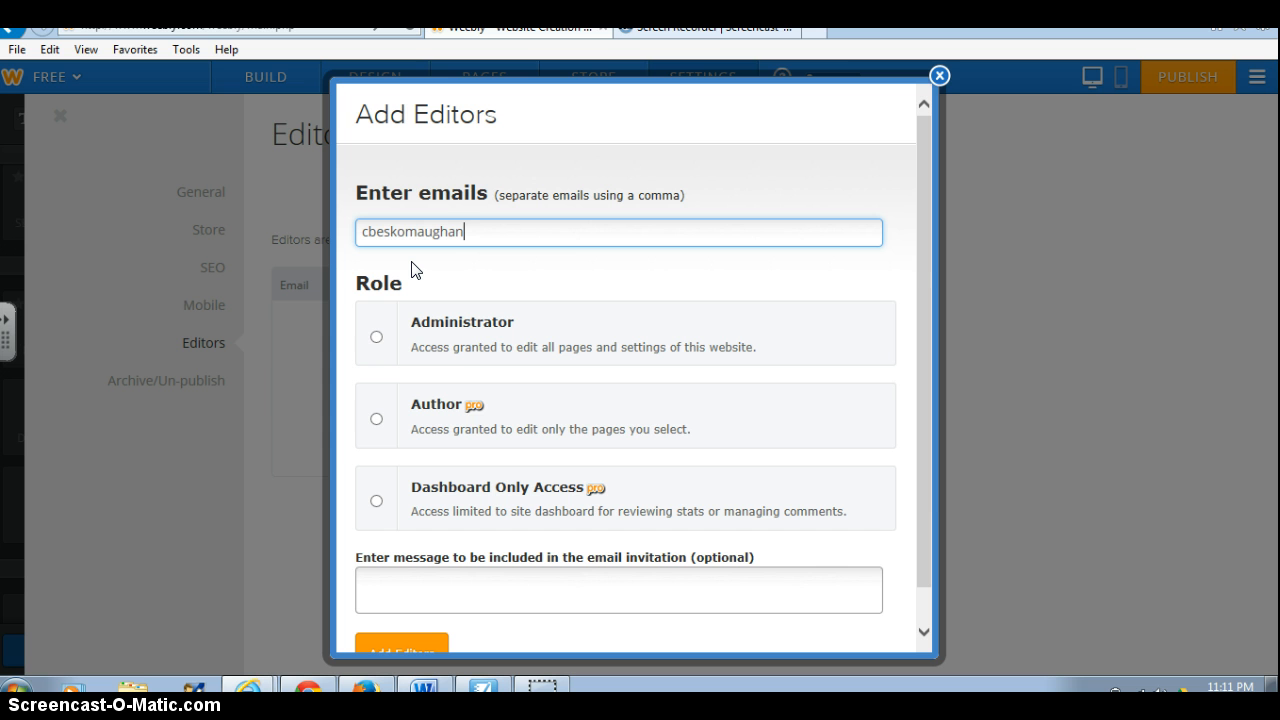
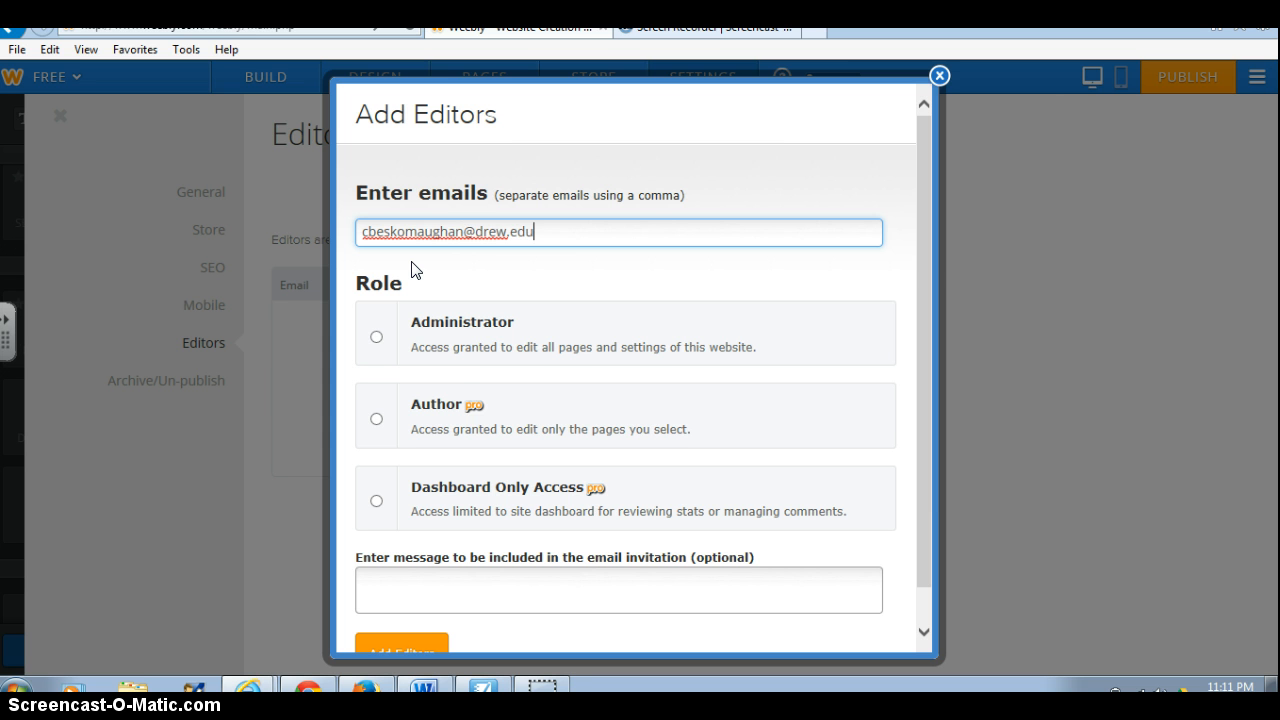
pyautogui.click(376, 340)
# Close the Add Editors dialog without sending the invitation.
pyautogui.scroll(-1, 420, 463)
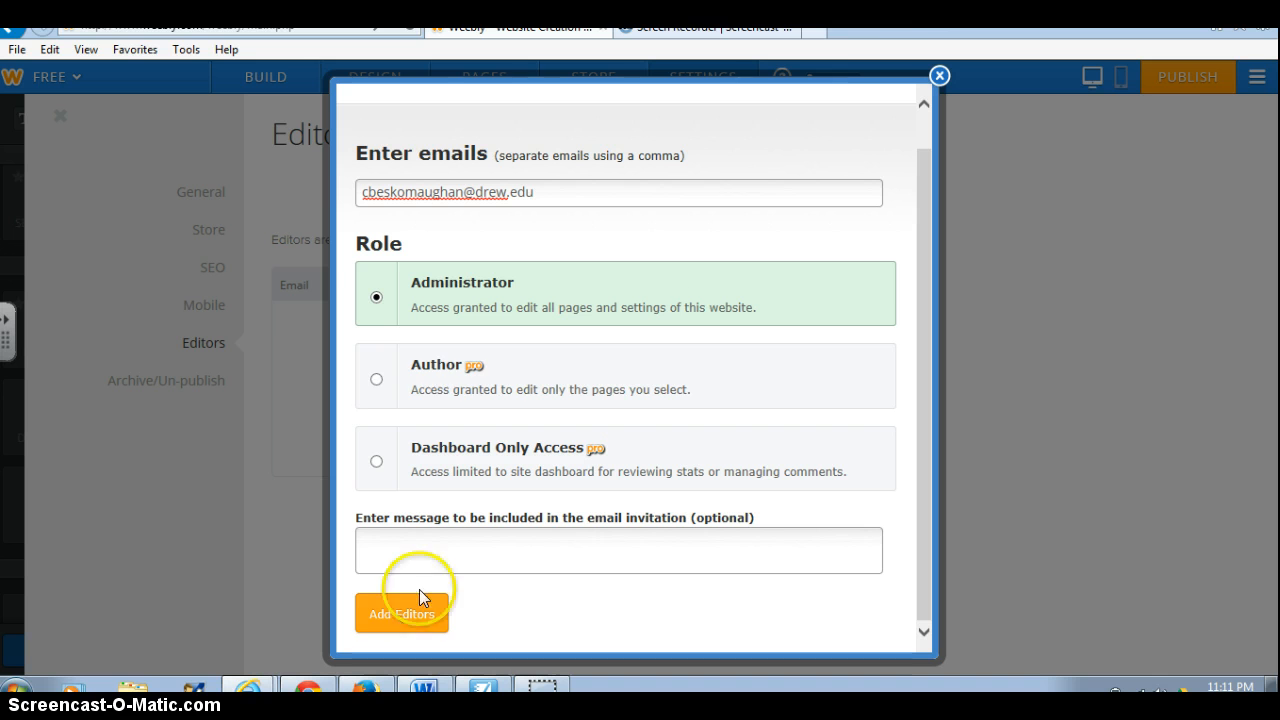
pyautogui.click(940, 77)
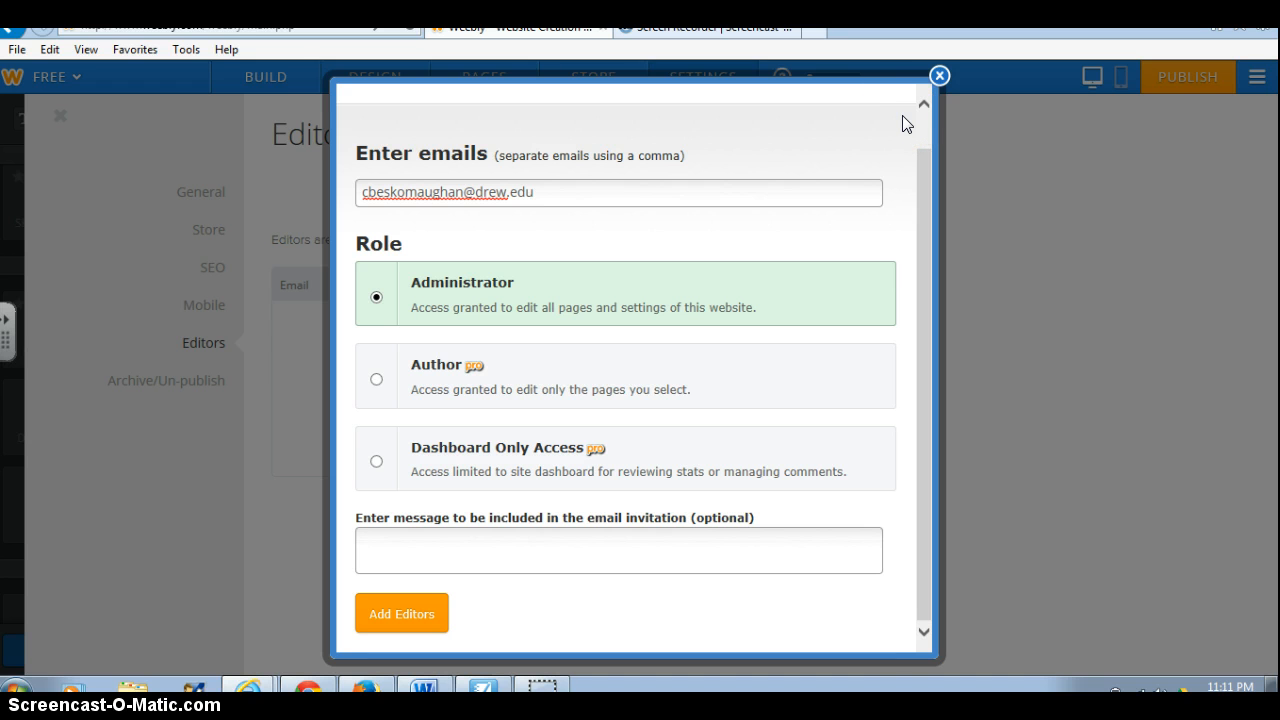
pyautogui.click(940, 77)
pyautogui.click(940, 79)
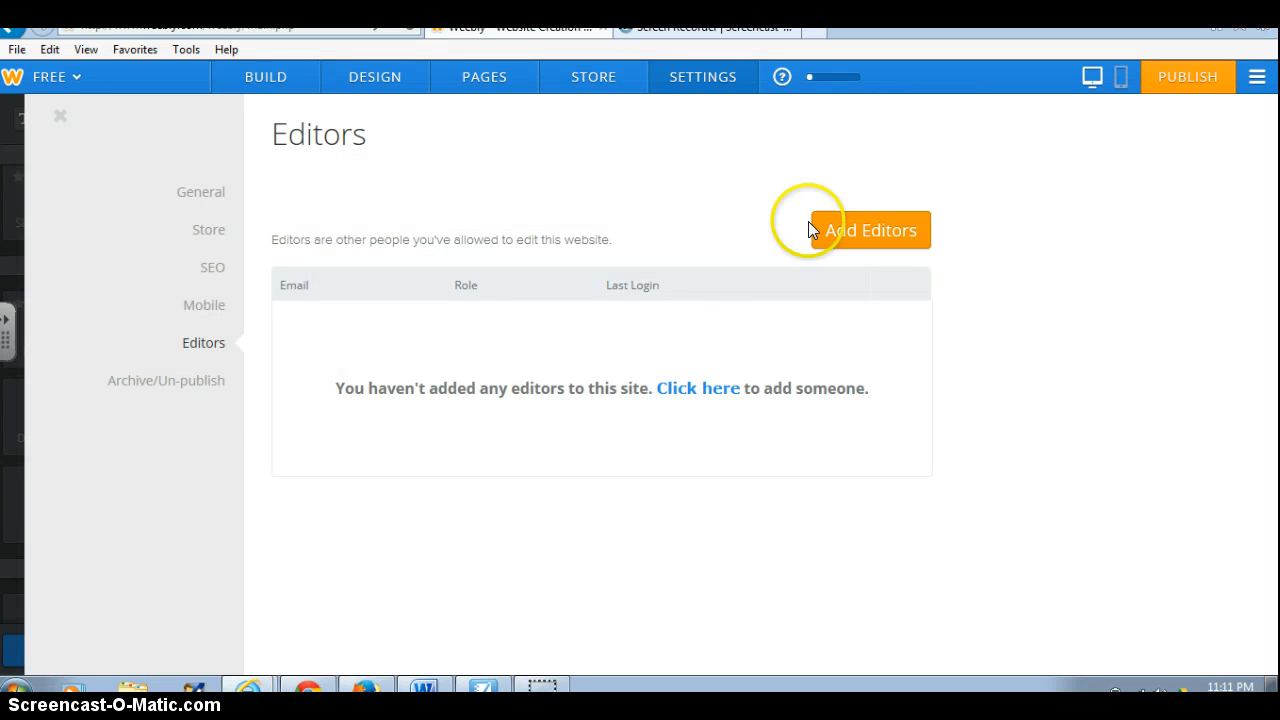